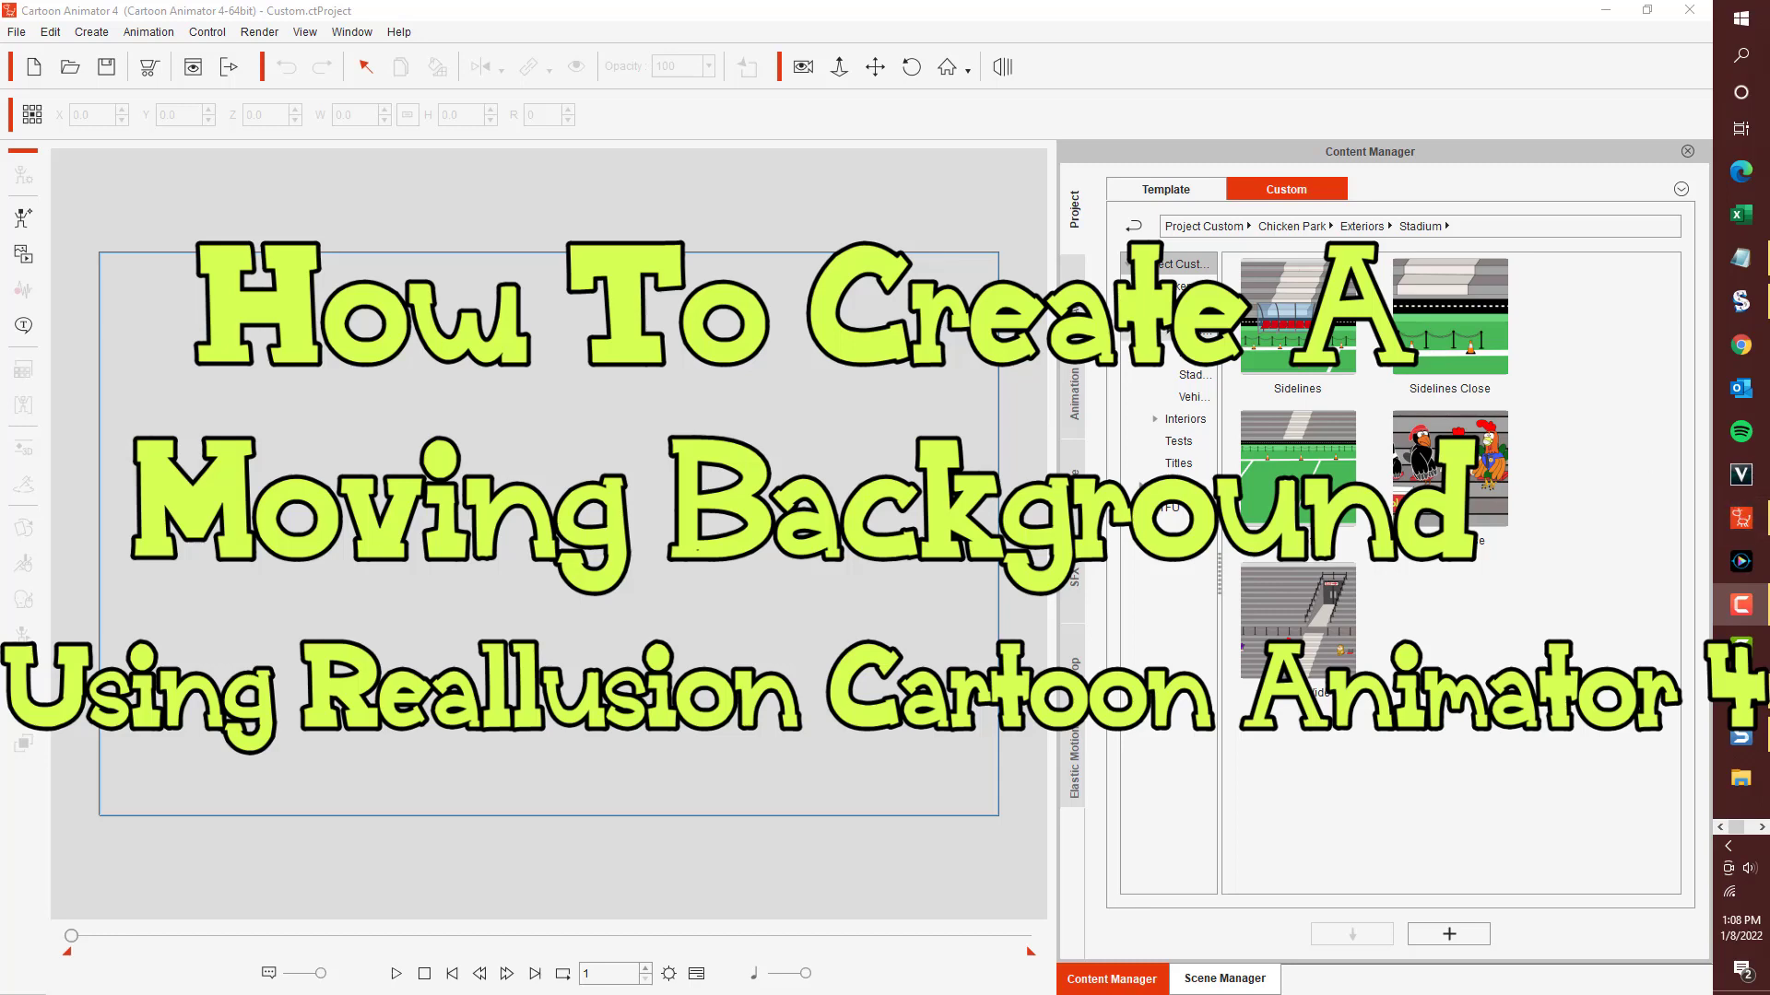
Load a stadium field scene from the Custom > Stadium project content.
{"action": "double_click", "coordinate": [1301, 471]}
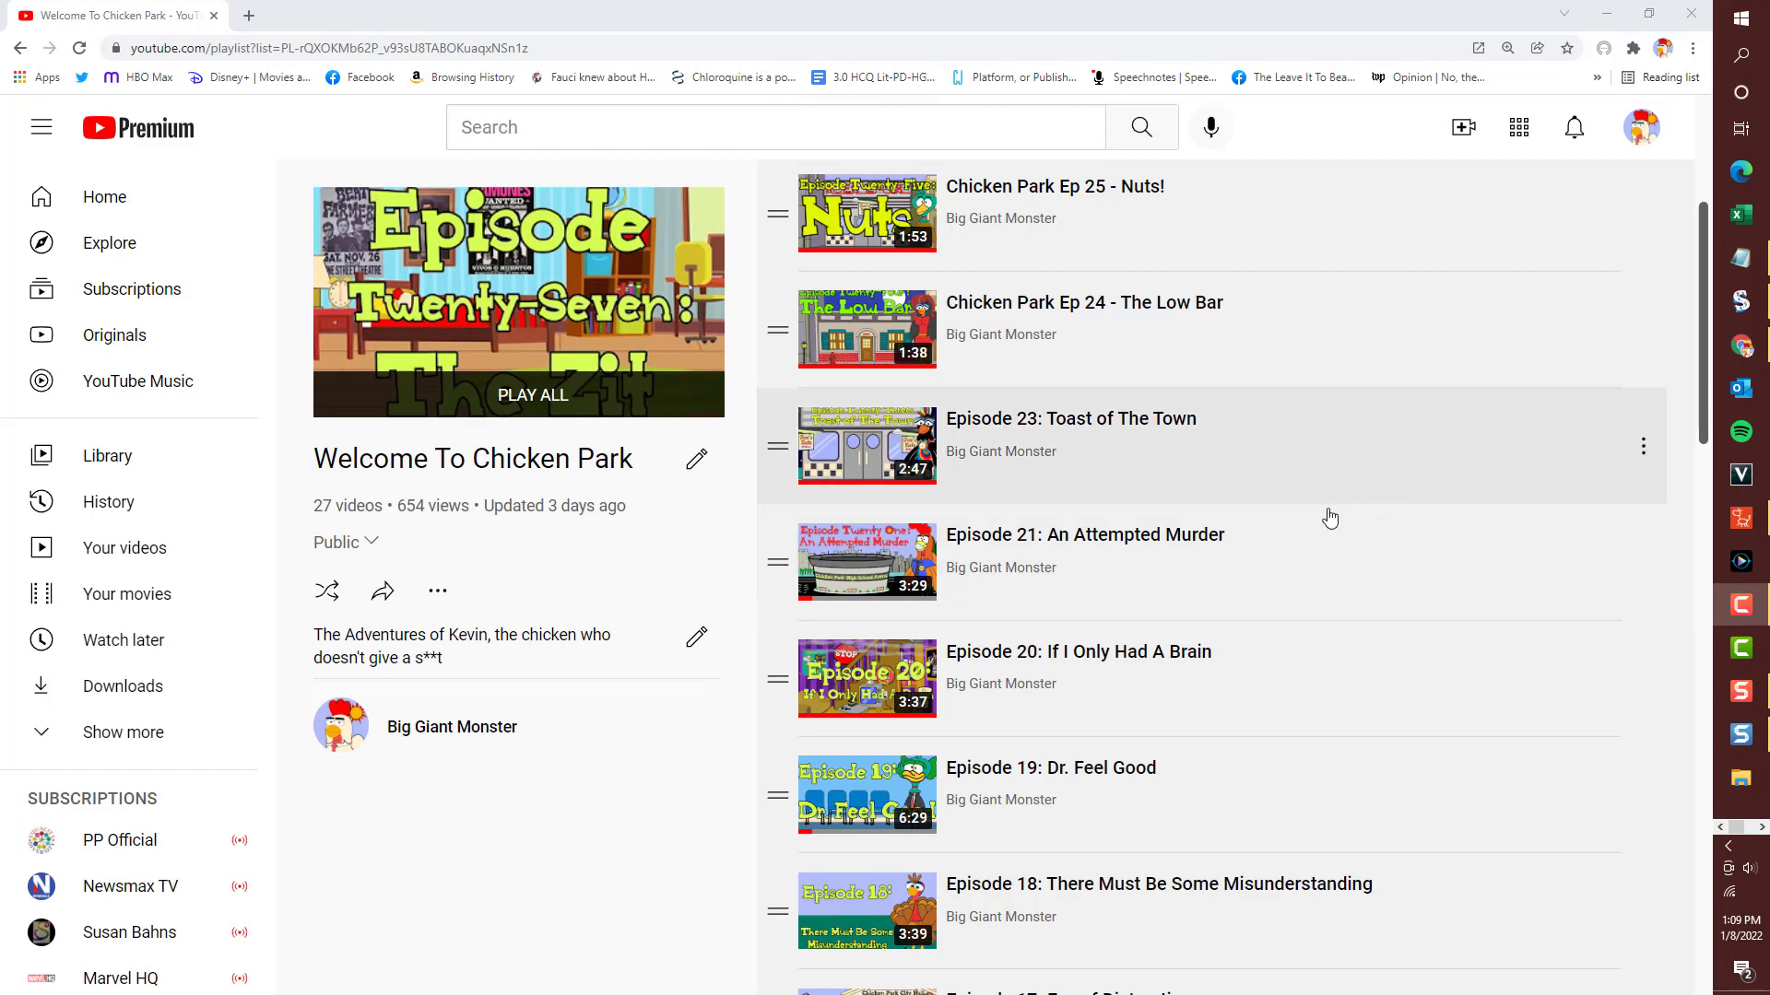
Start the 'Episode 21: An Attempted Murder' video from the Welcome To Chicken Park playlist.
{"action": "left_click", "coordinate": [1314, 561]}
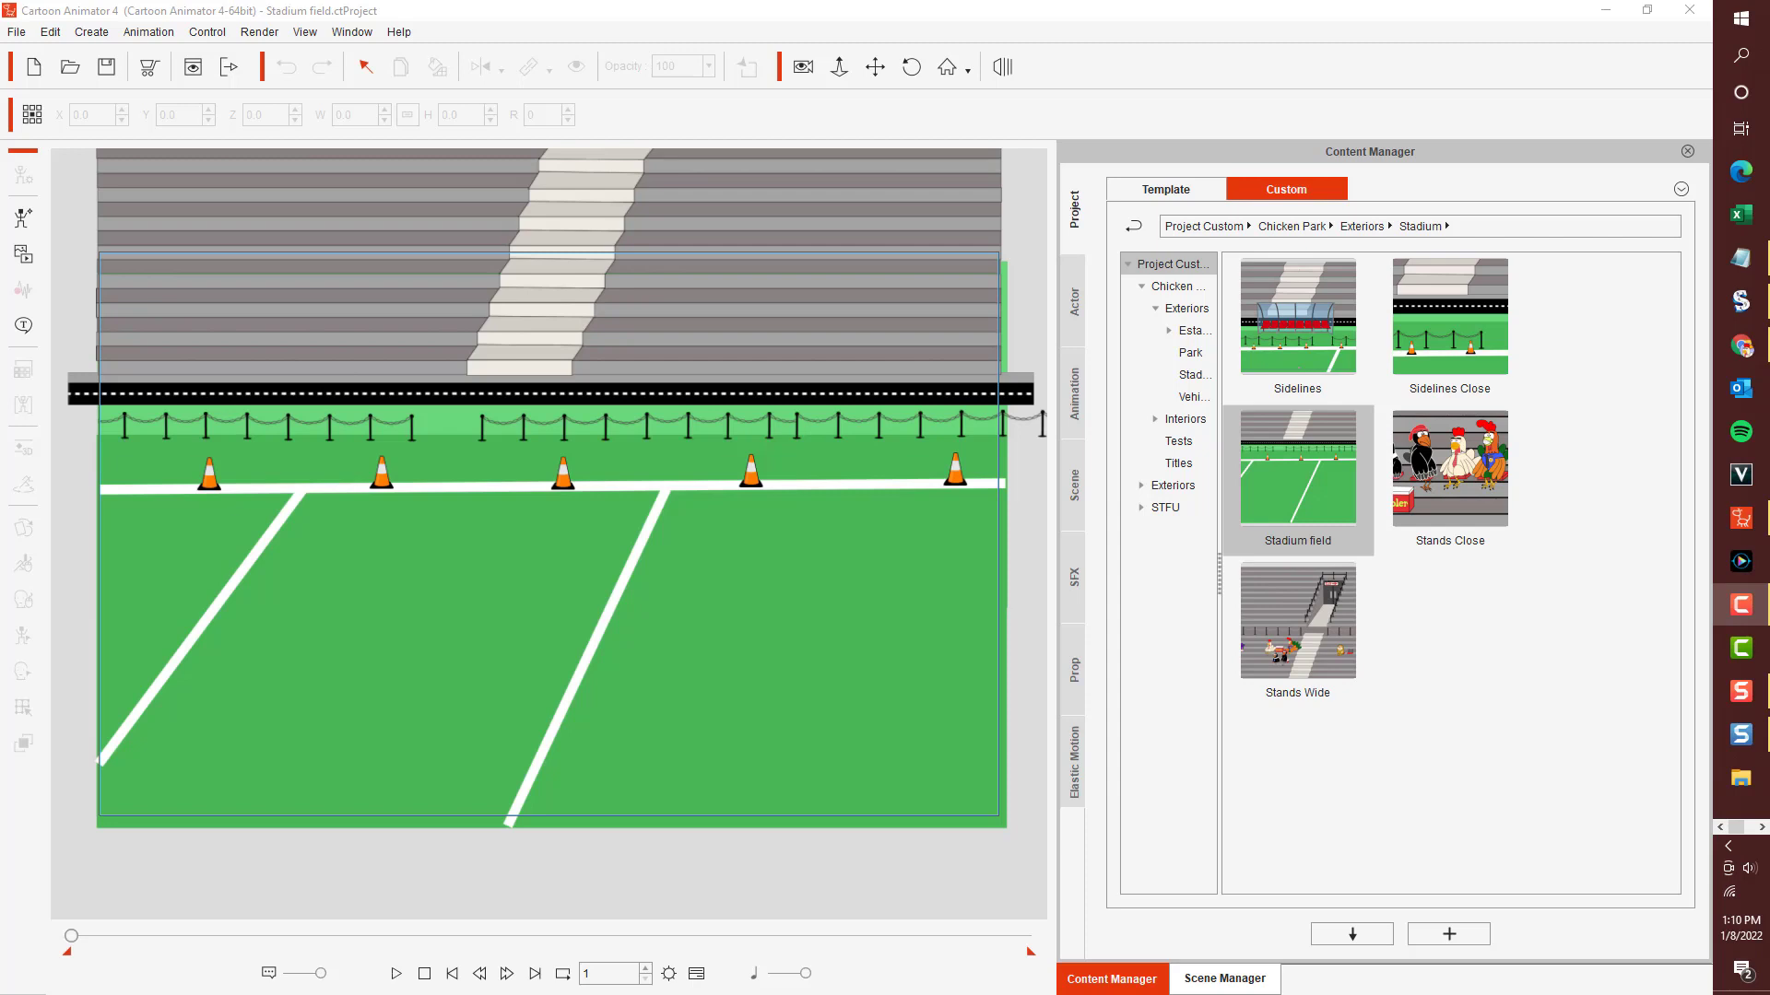
Load the Sidelines scene, then hide and re-show its stadium background.
{"action": "double_click", "coordinate": [1274, 346]}
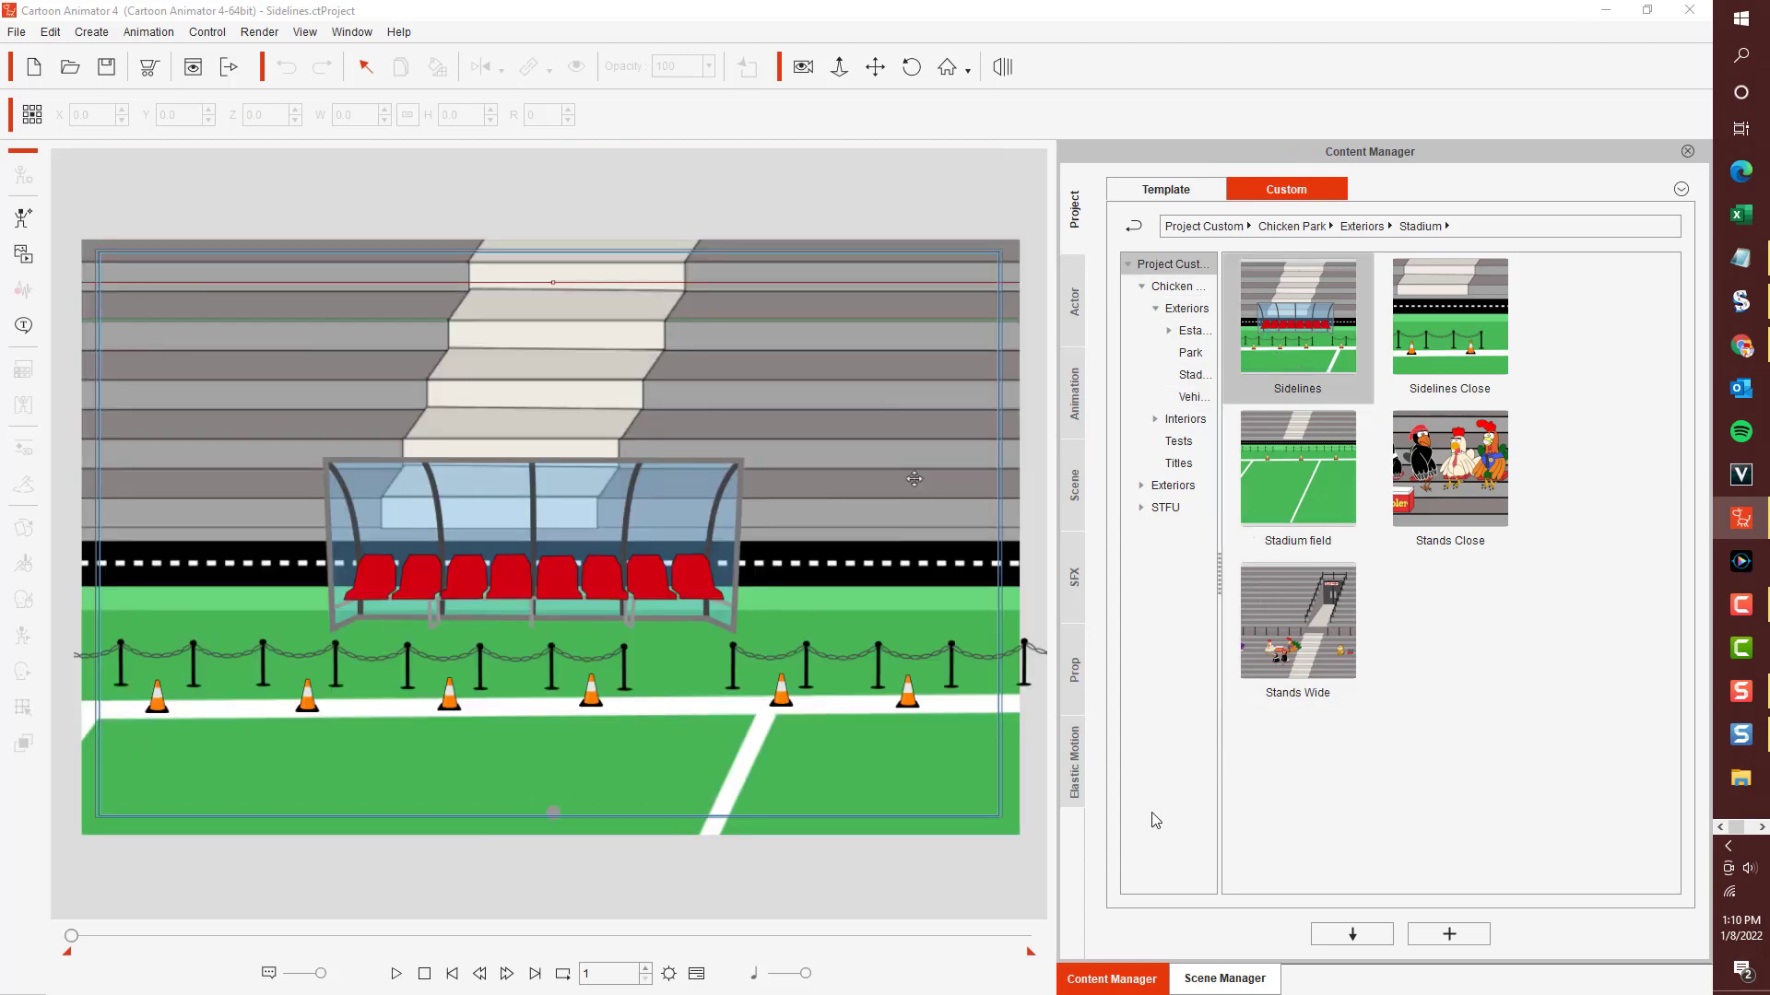
{"action": "left_click", "coordinate": [196, 769]}
{"action": "left_click", "coordinate": [582, 73]}
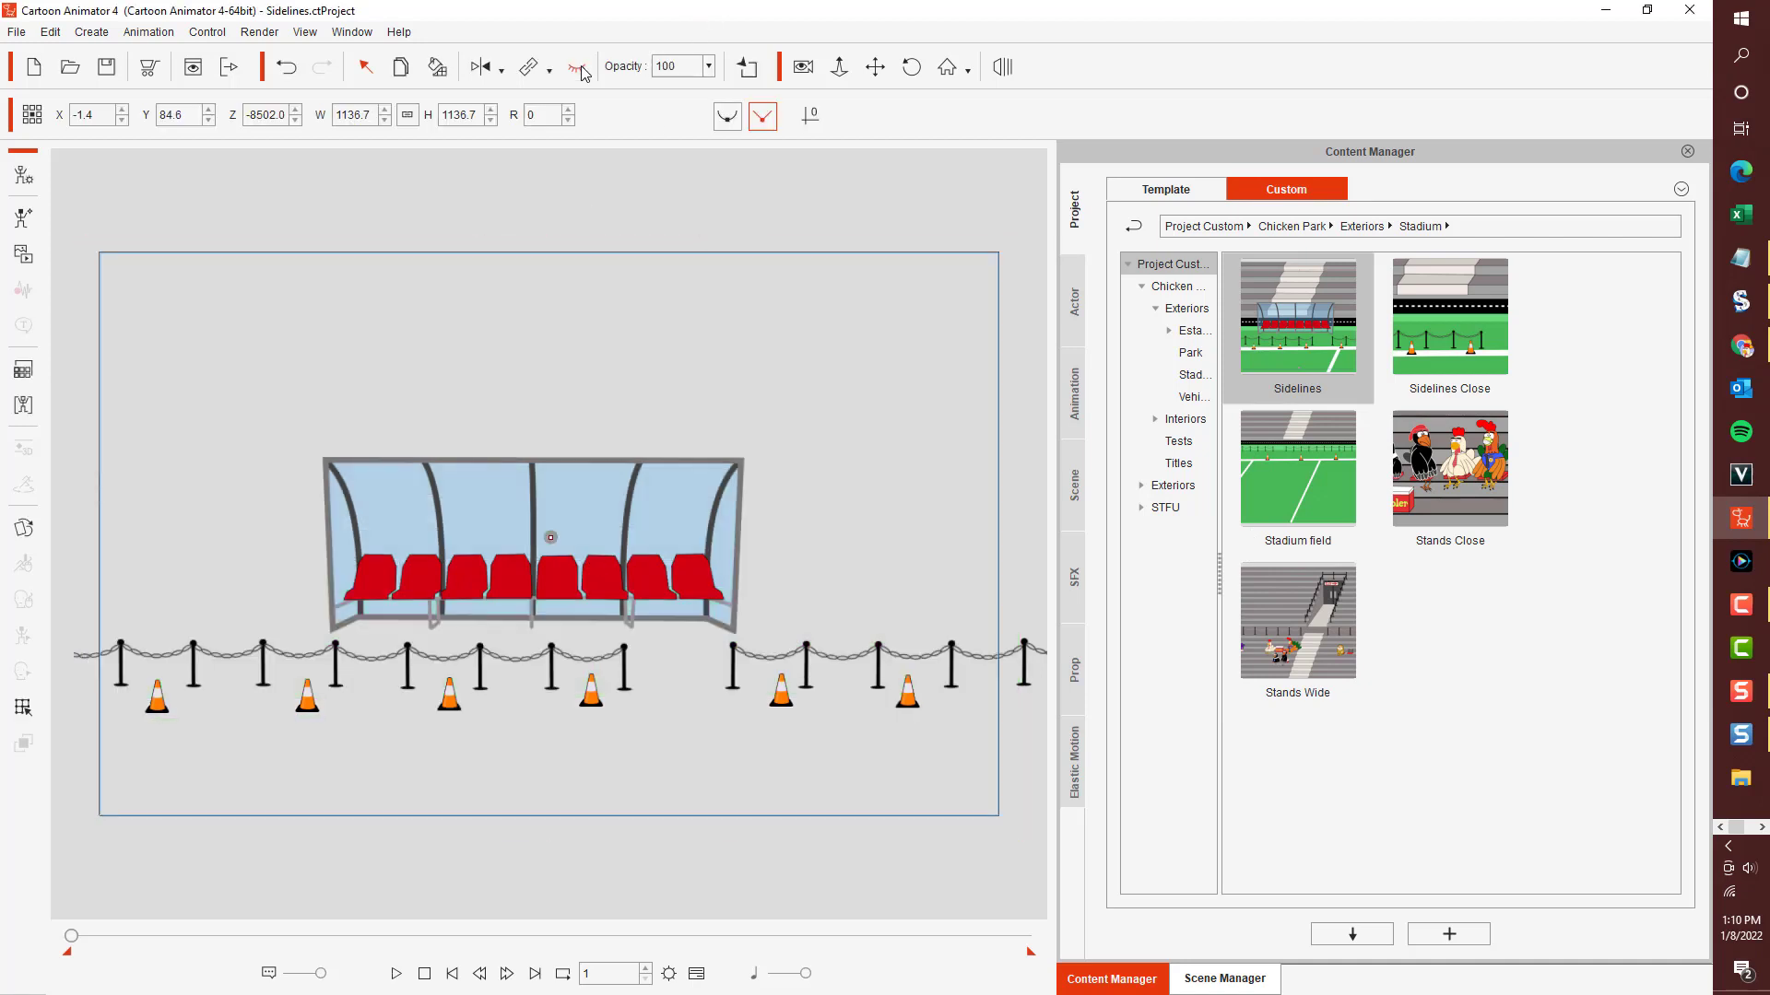
{"action": "left_click", "coordinate": [583, 72]}
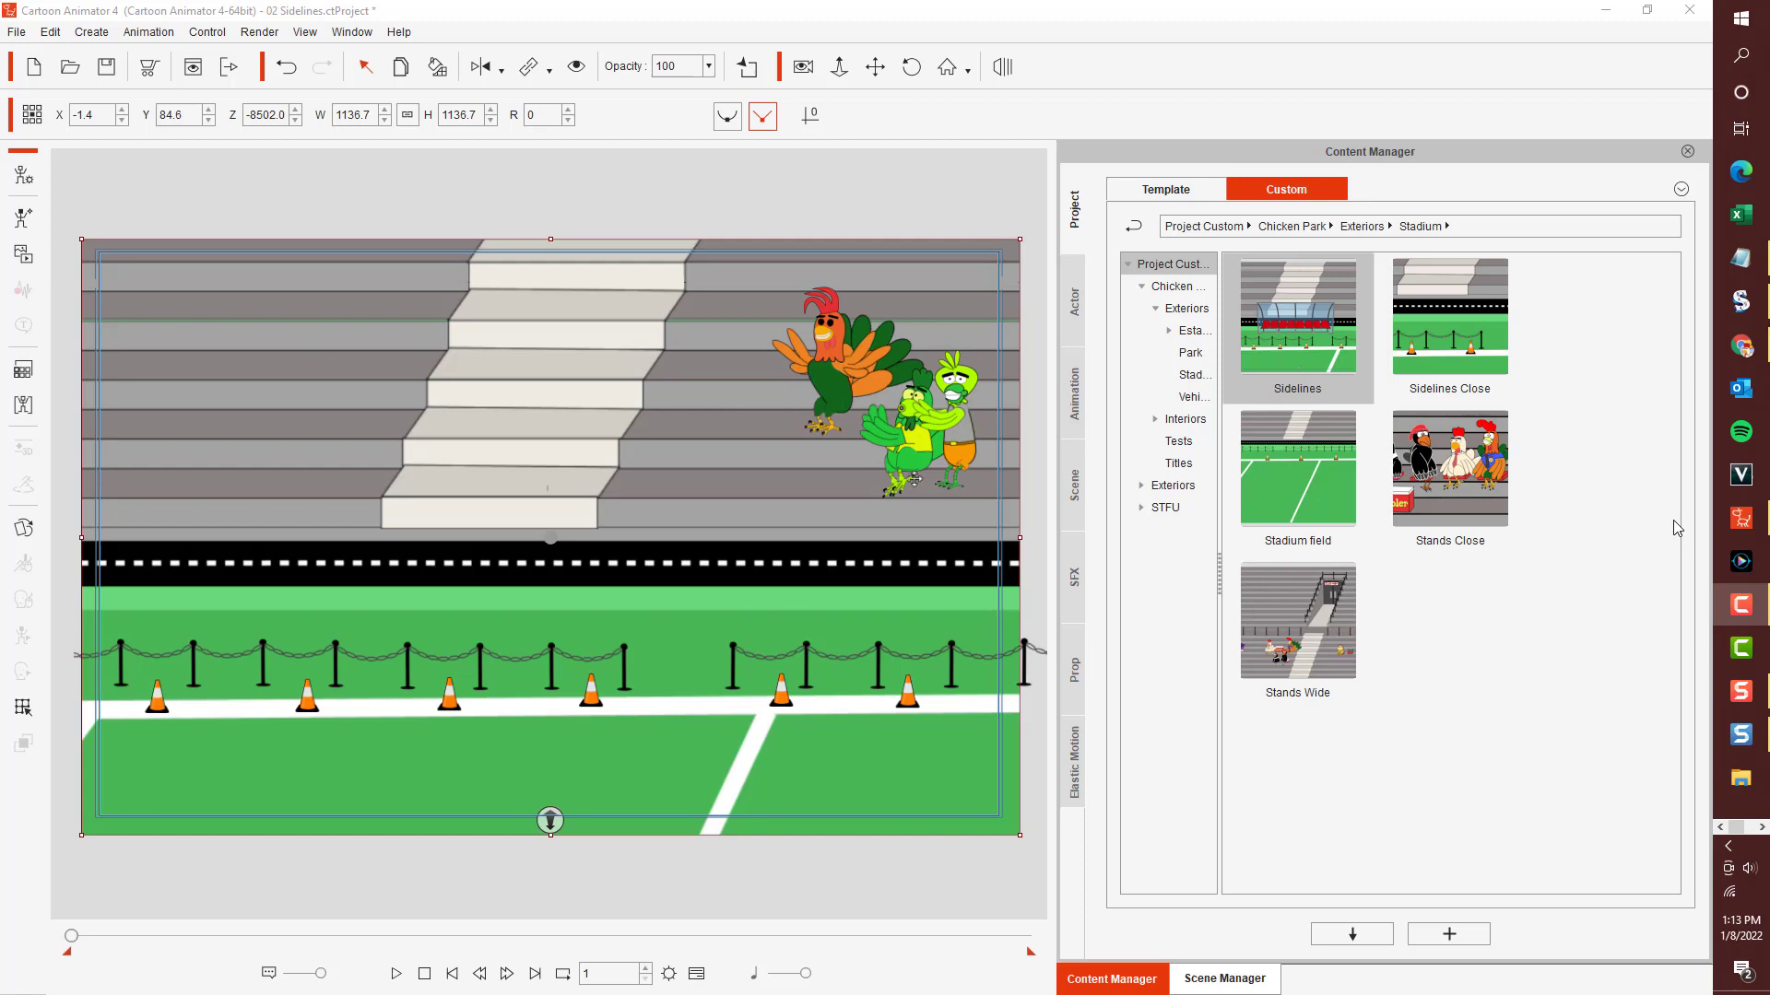
Browse the Actor library to the Birds > Chickens > Alien characters.
{"action": "left_click", "coordinate": [1074, 301]}
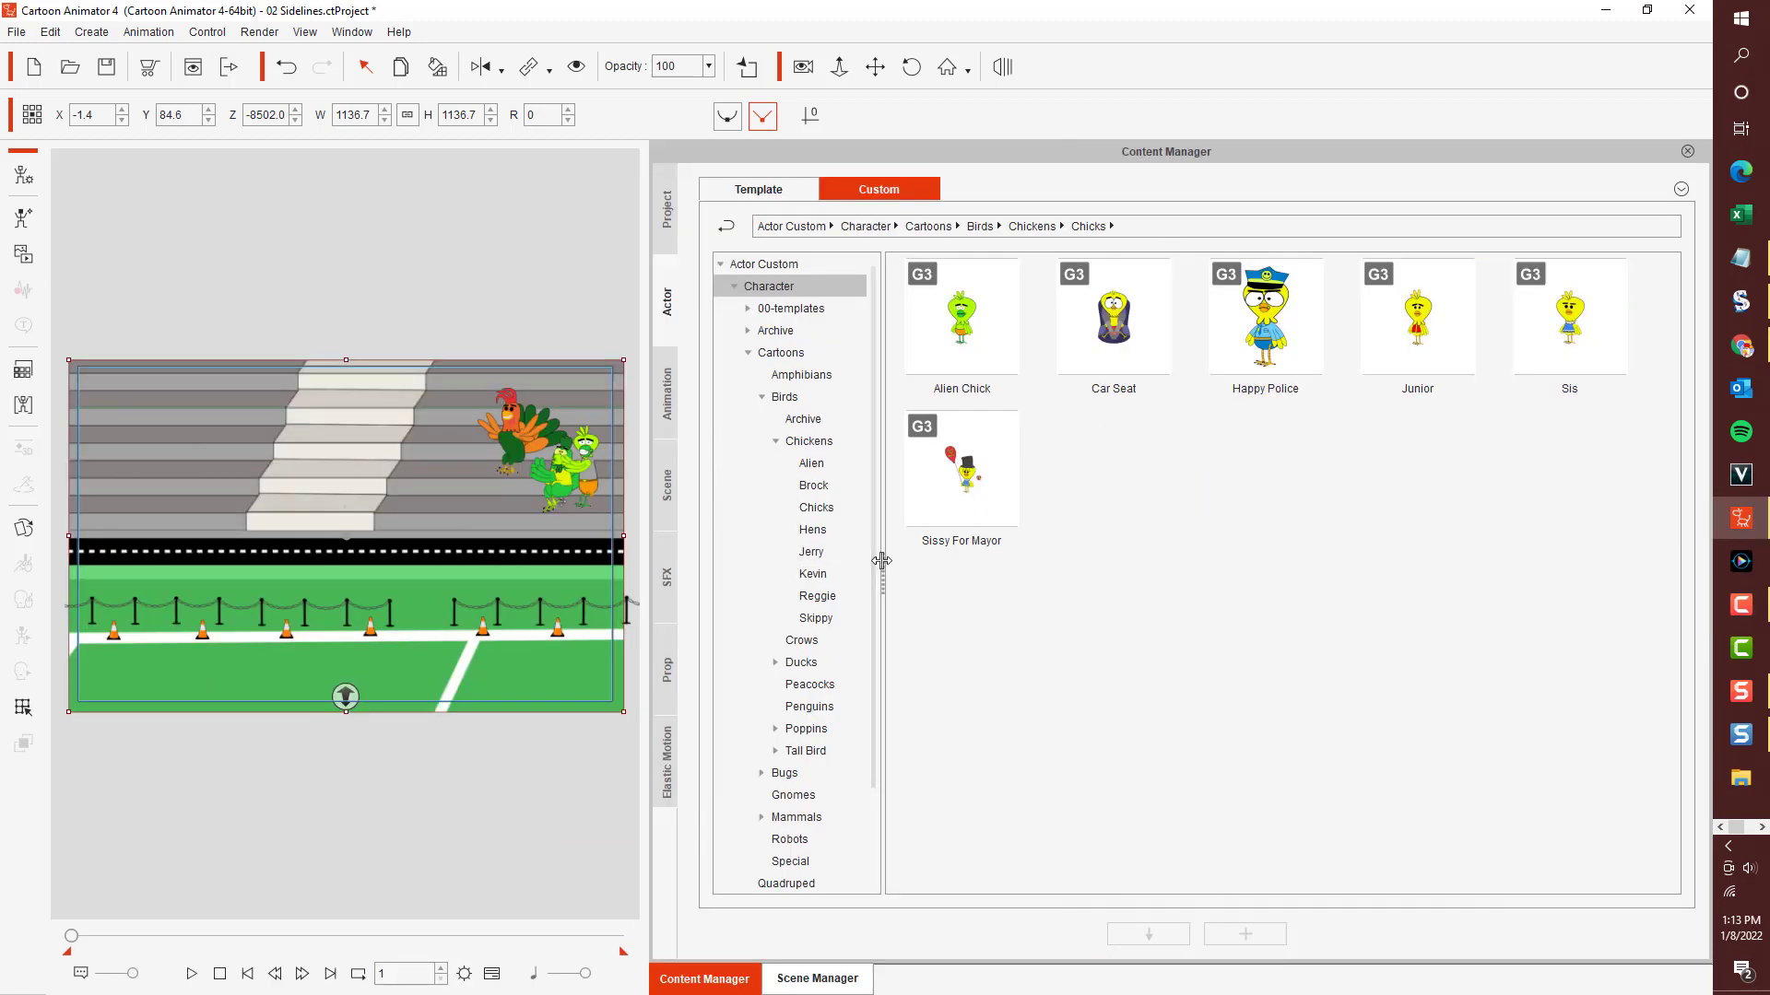
{"action": "left_click_drag", "start_coordinate": [1089, 560], "coordinate": [1124, 560]}
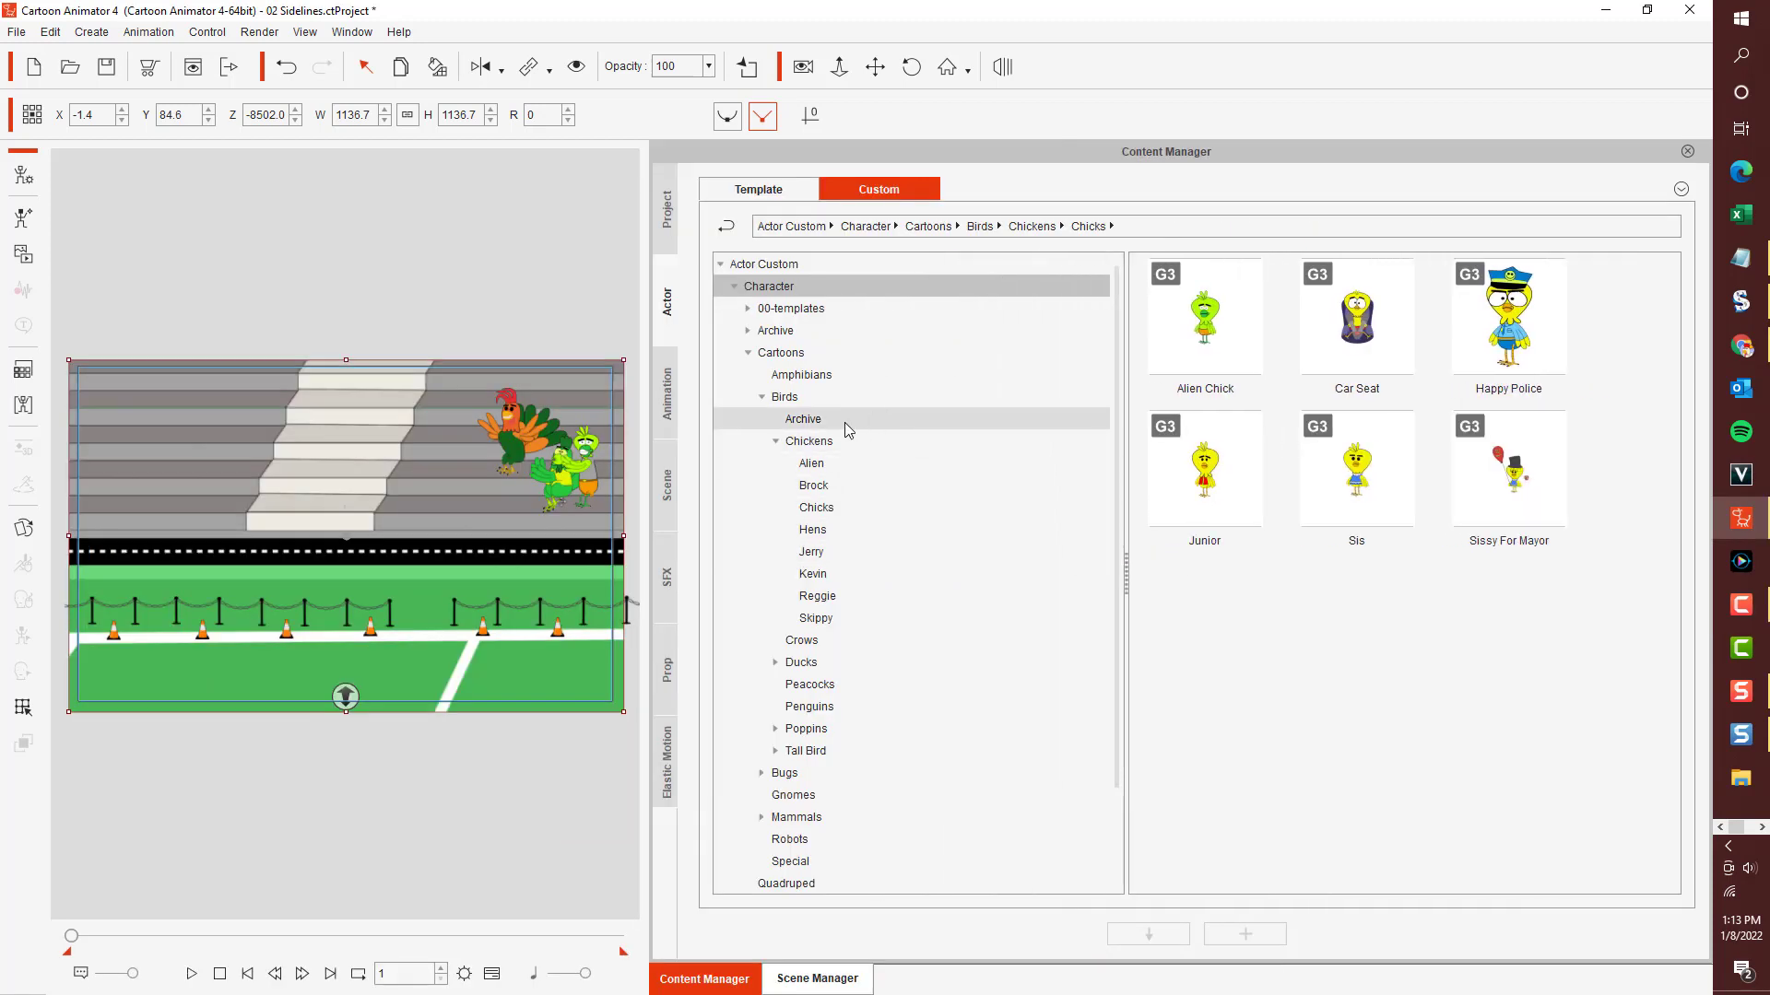
{"action": "left_click", "coordinate": [782, 398]}
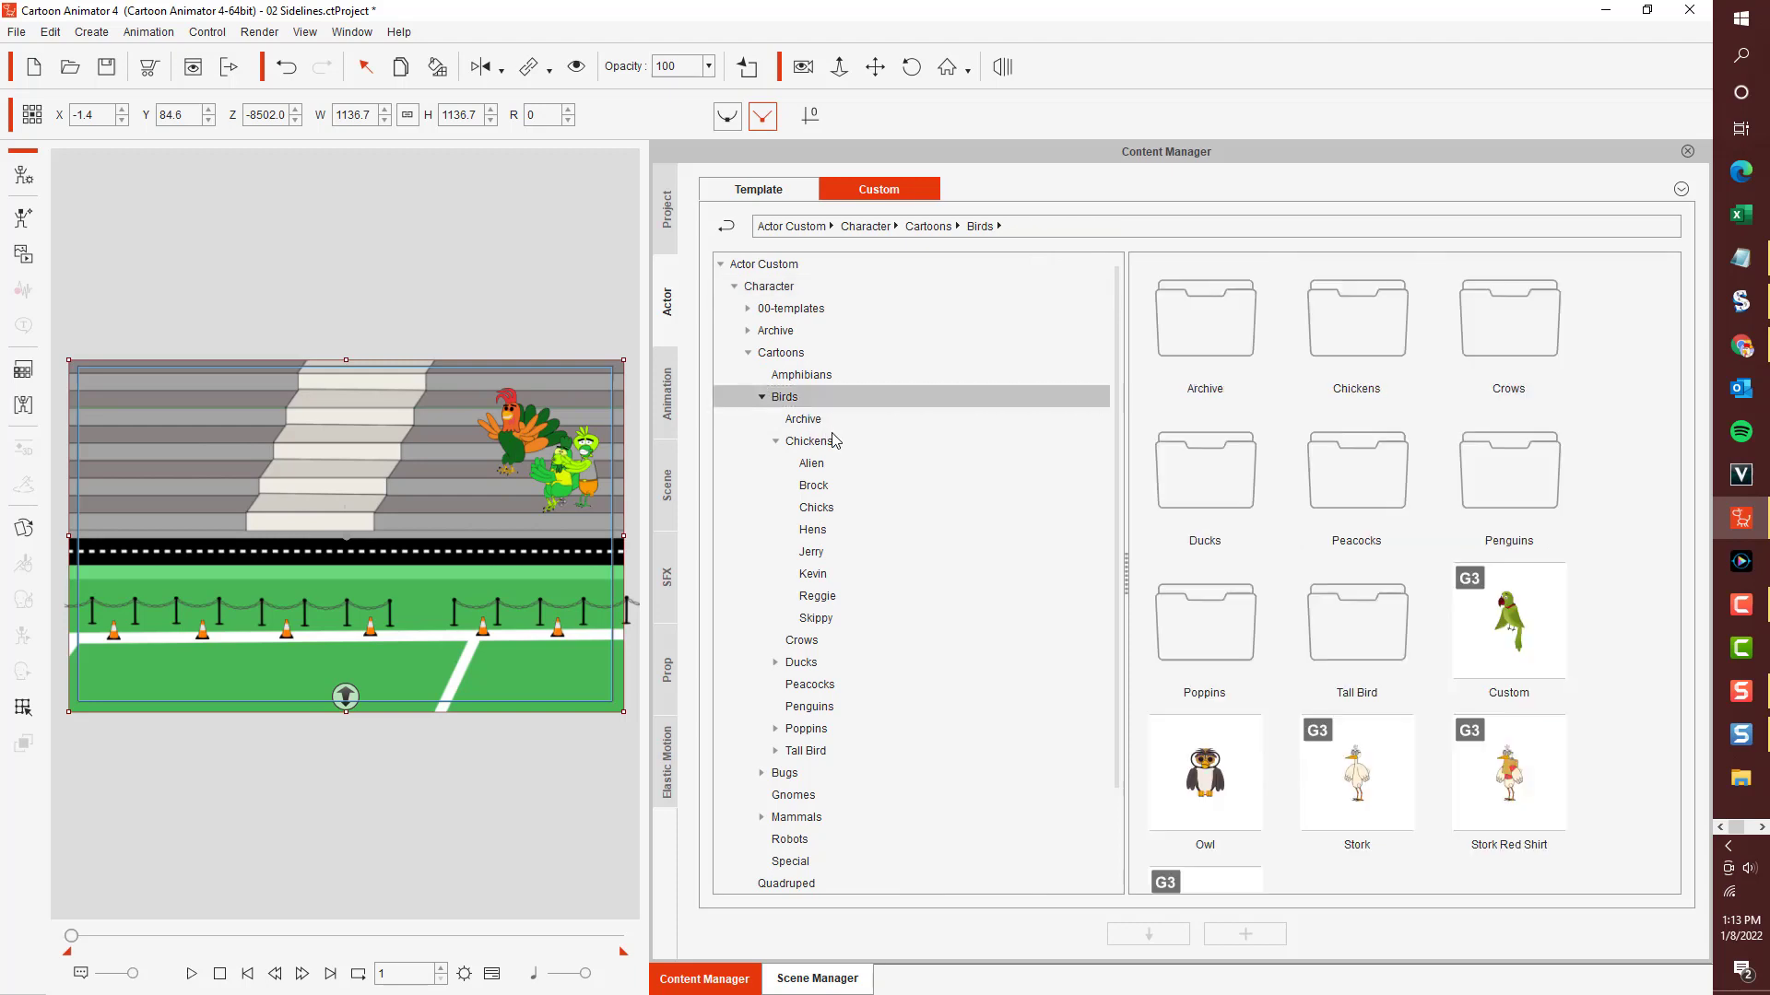
{"action": "left_click", "coordinate": [834, 440]}
{"action": "left_click", "coordinate": [832, 464]}
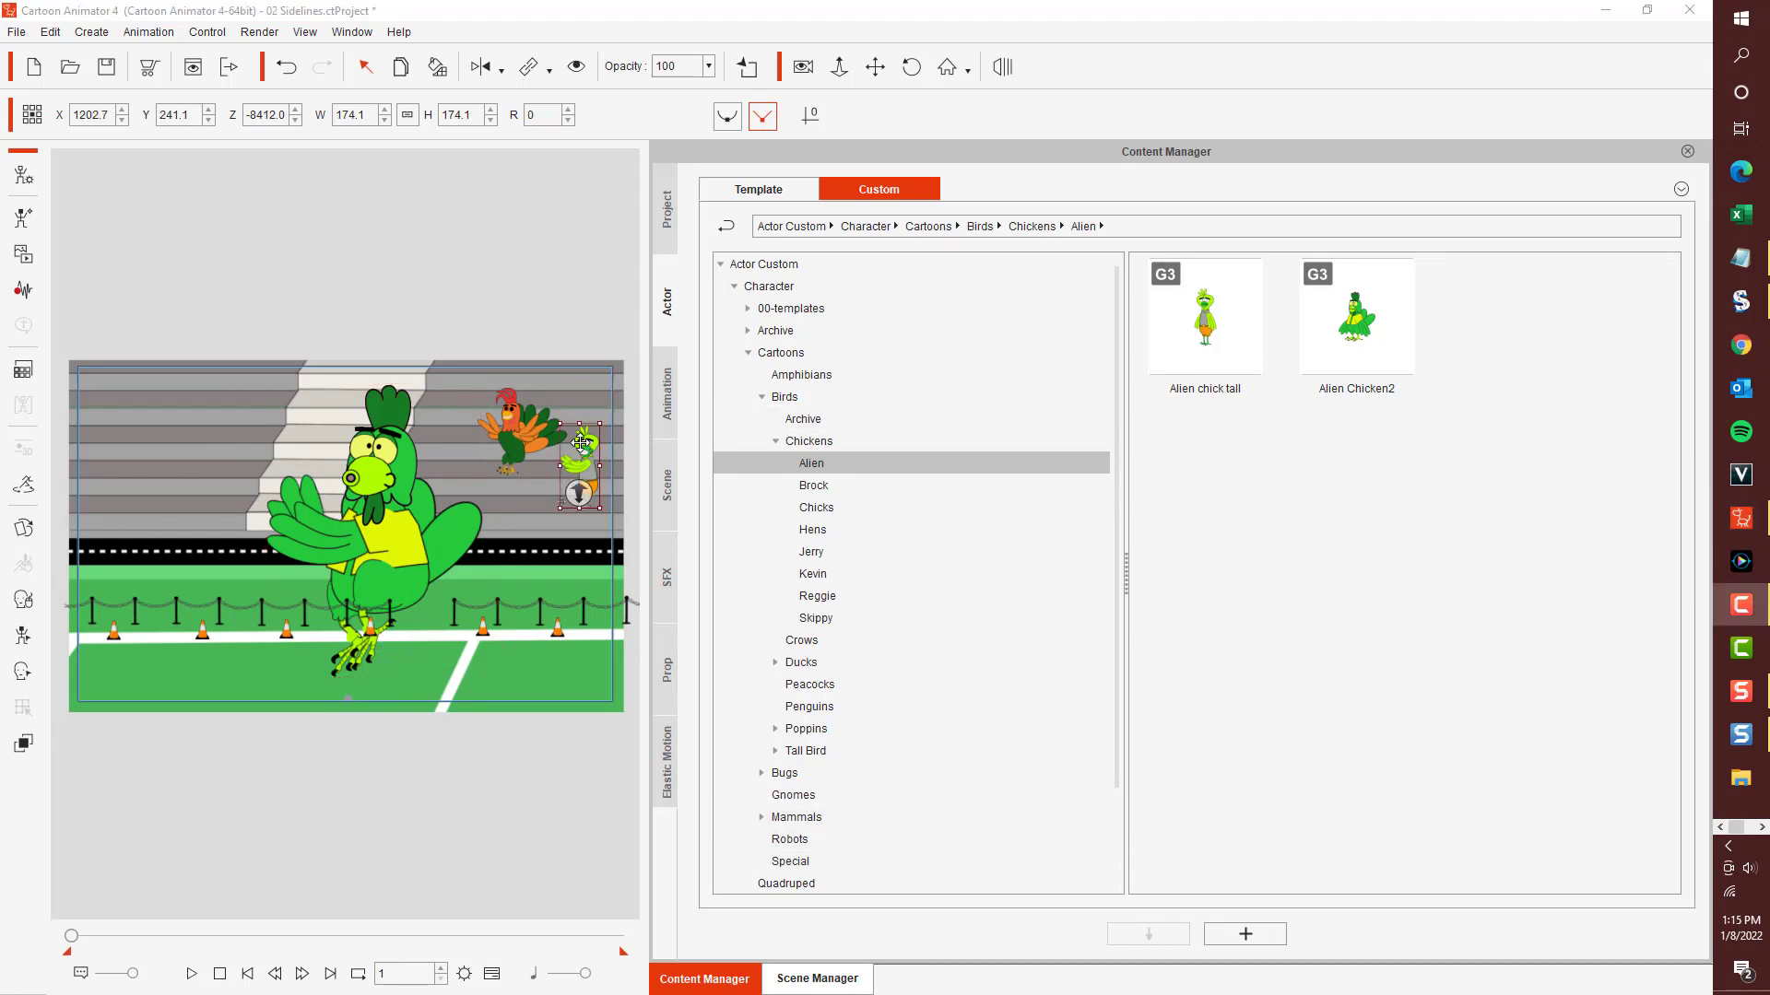
Move, shrink and slightly raise the green chicken pair on the sidelines.
{"action": "mouse_move", "coordinate": [581, 446]}
{"action": "left_mouse_down"}
{"action": "mouse_move", "coordinate": [520, 484]}
{"action": "mouse_move", "coordinate": [634, 302]}
{"action": "mouse_move", "coordinate": [477, 417]}
{"action": "left_mouse_up"}
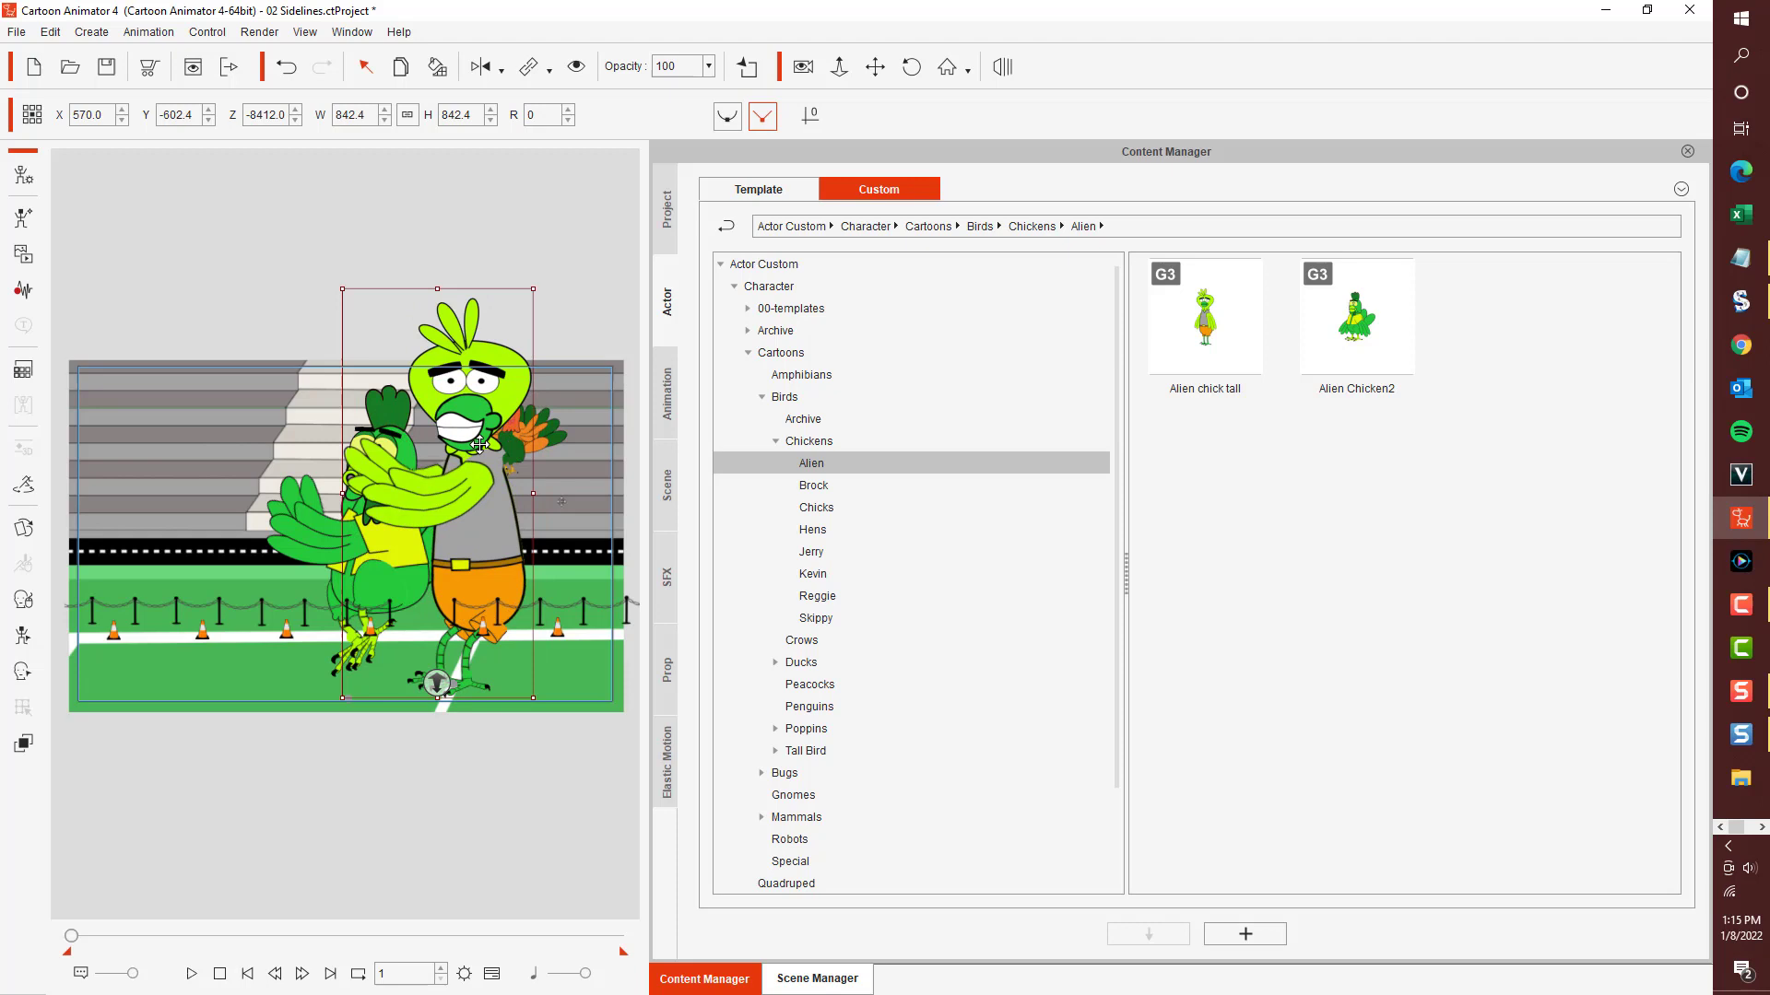
{"action": "left_click_drag", "start_coordinate": [533, 293], "coordinate": [504, 405]}
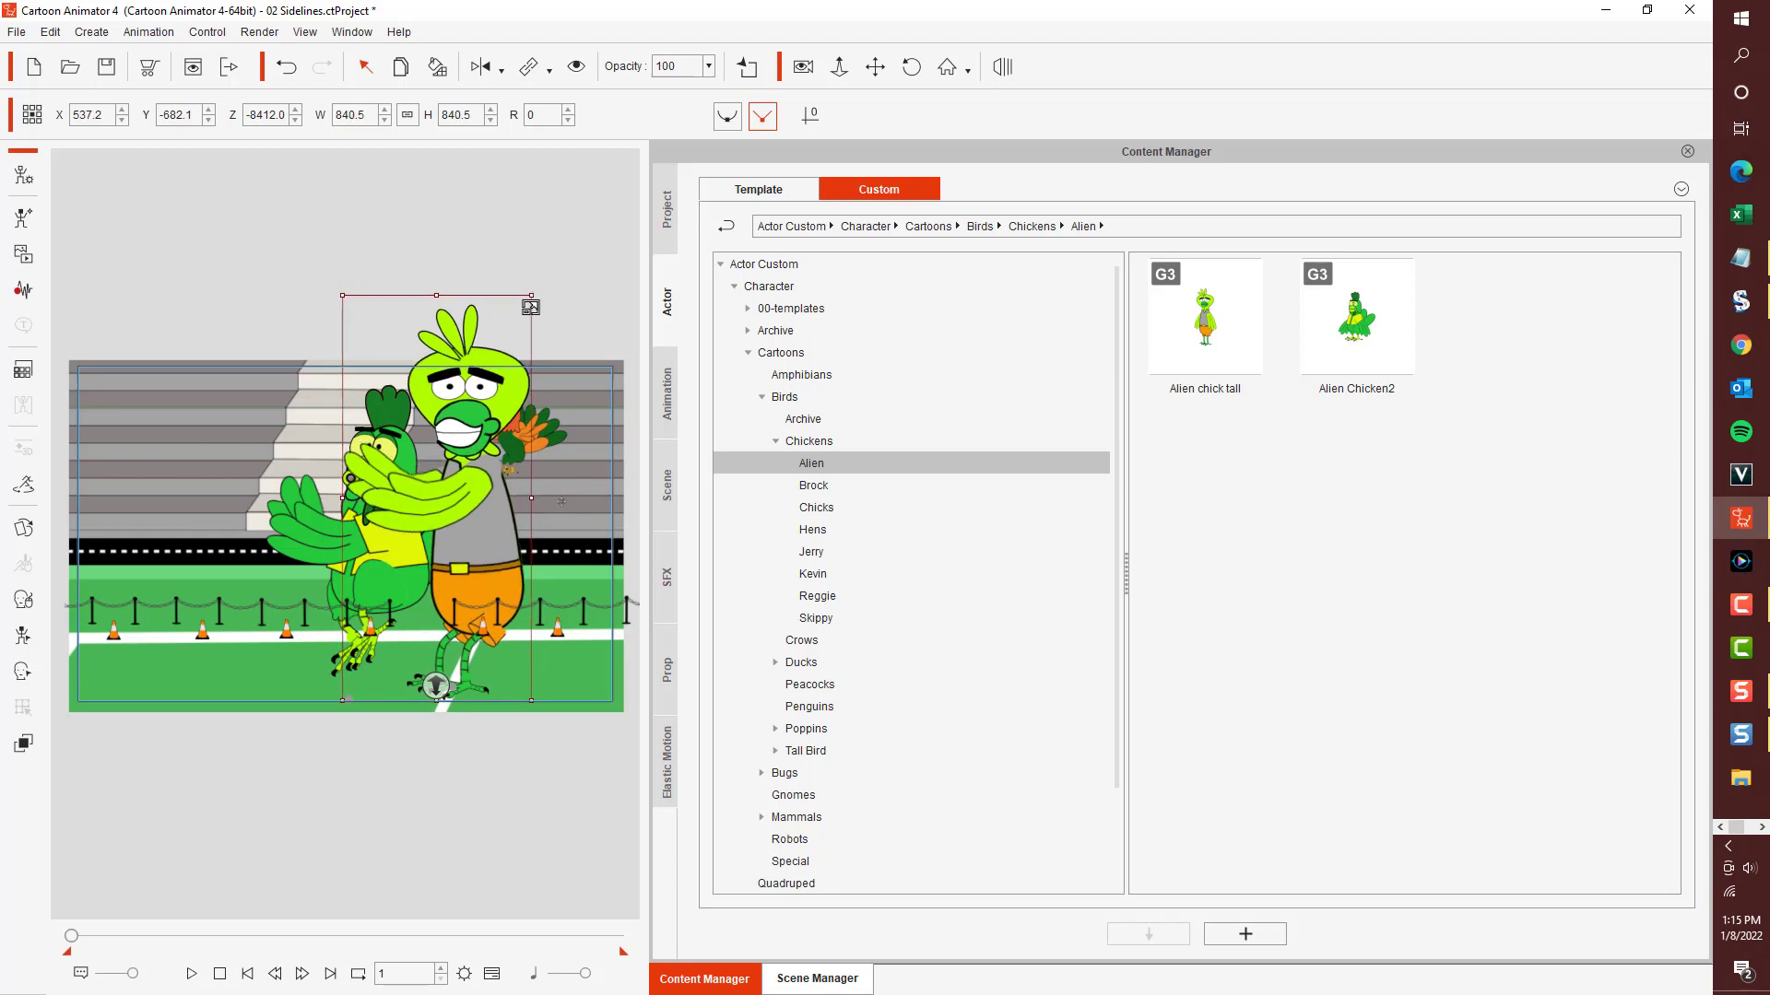
{"action": "left_click_drag", "start_coordinate": [460, 482], "coordinate": [460, 464]}
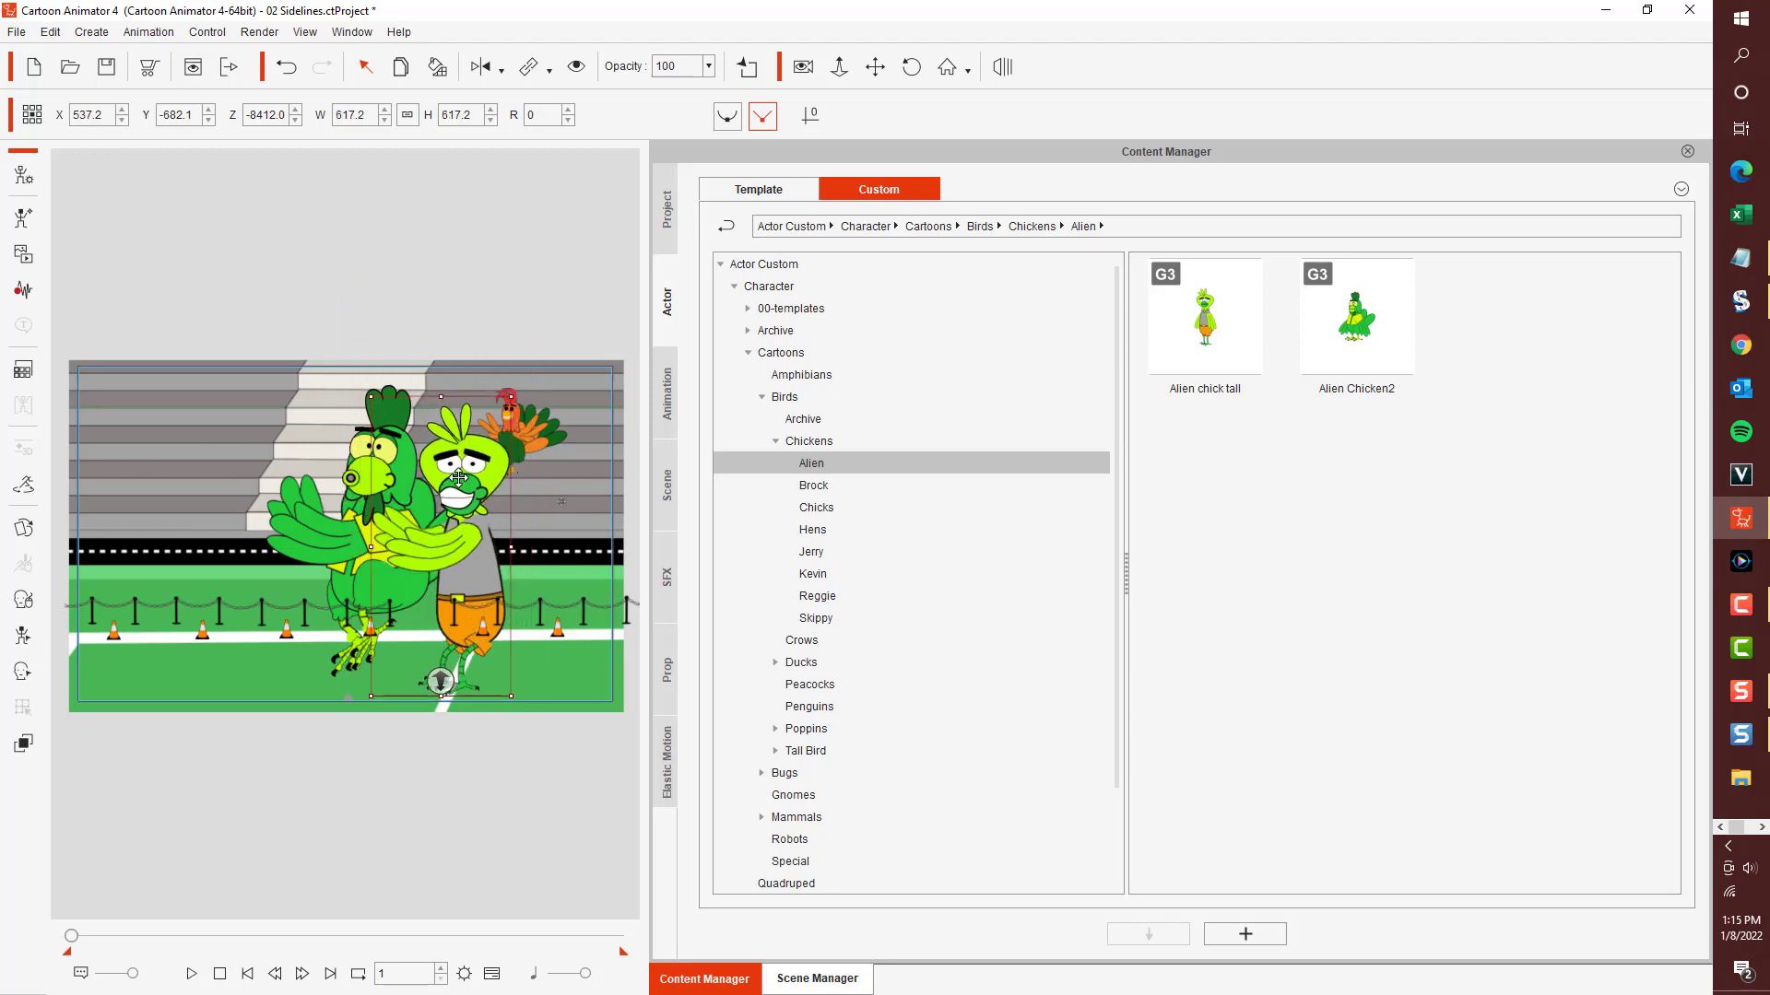
{"action": "left_click", "coordinate": [380, 442]}
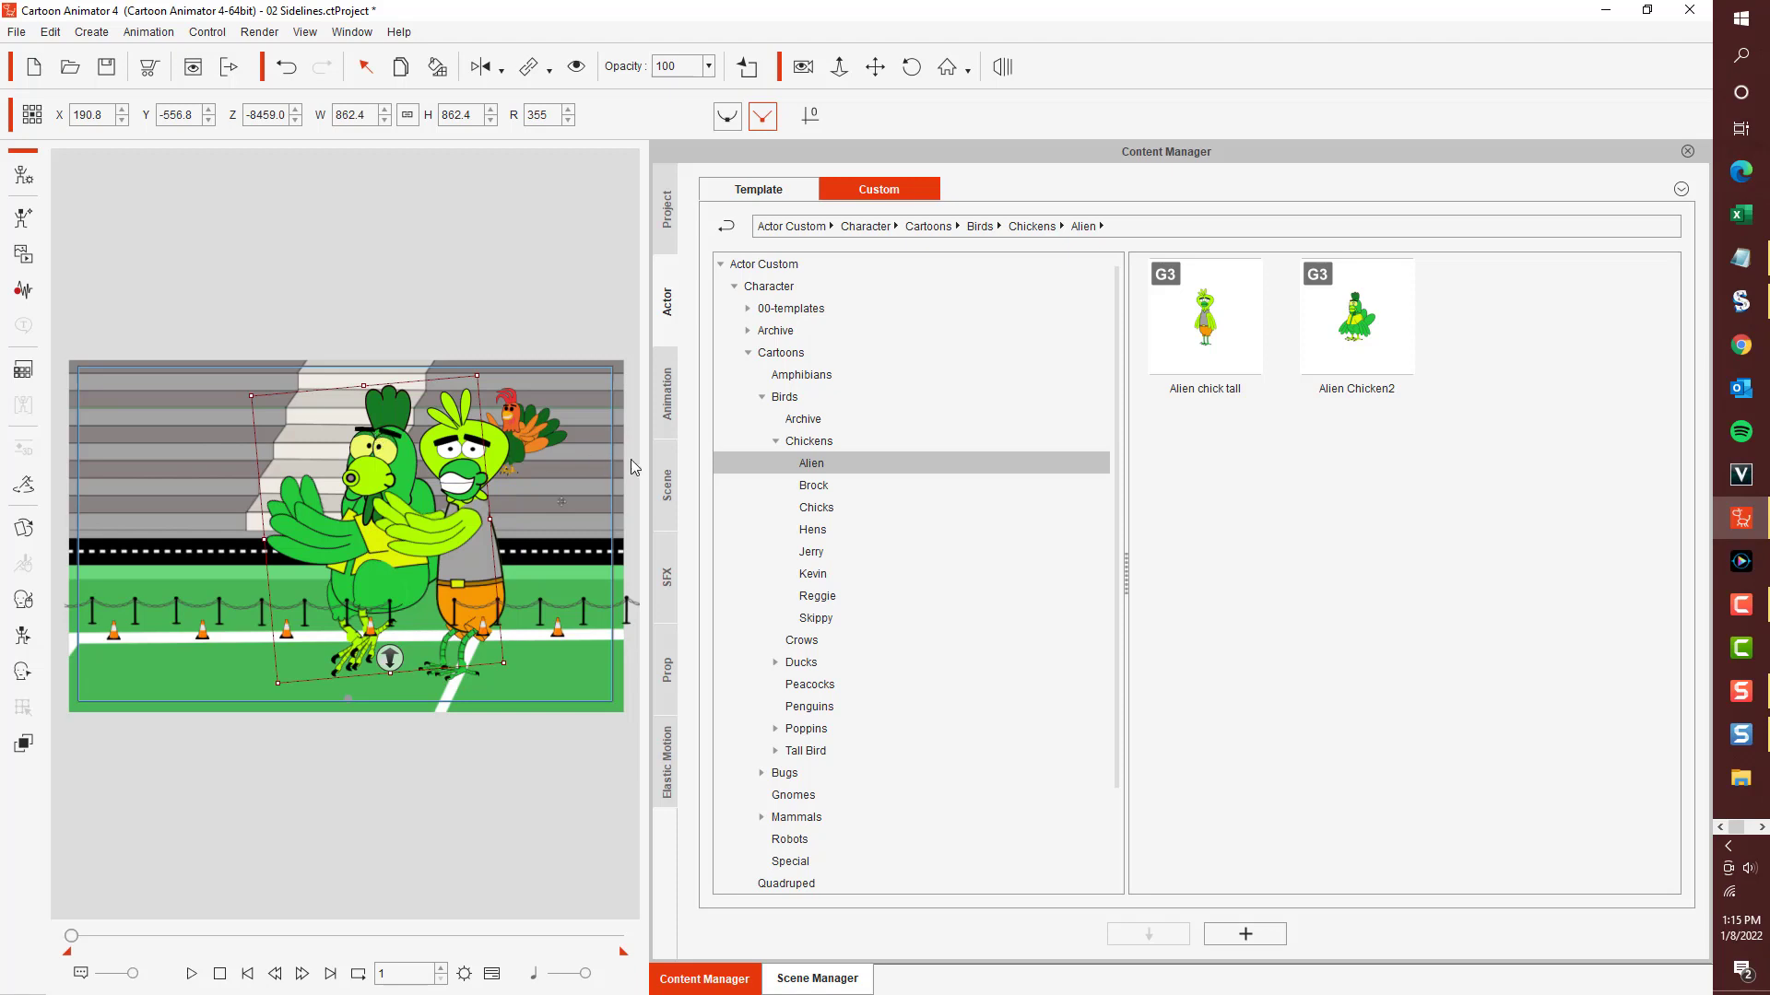
{"action": "left_click", "coordinate": [493, 460]}
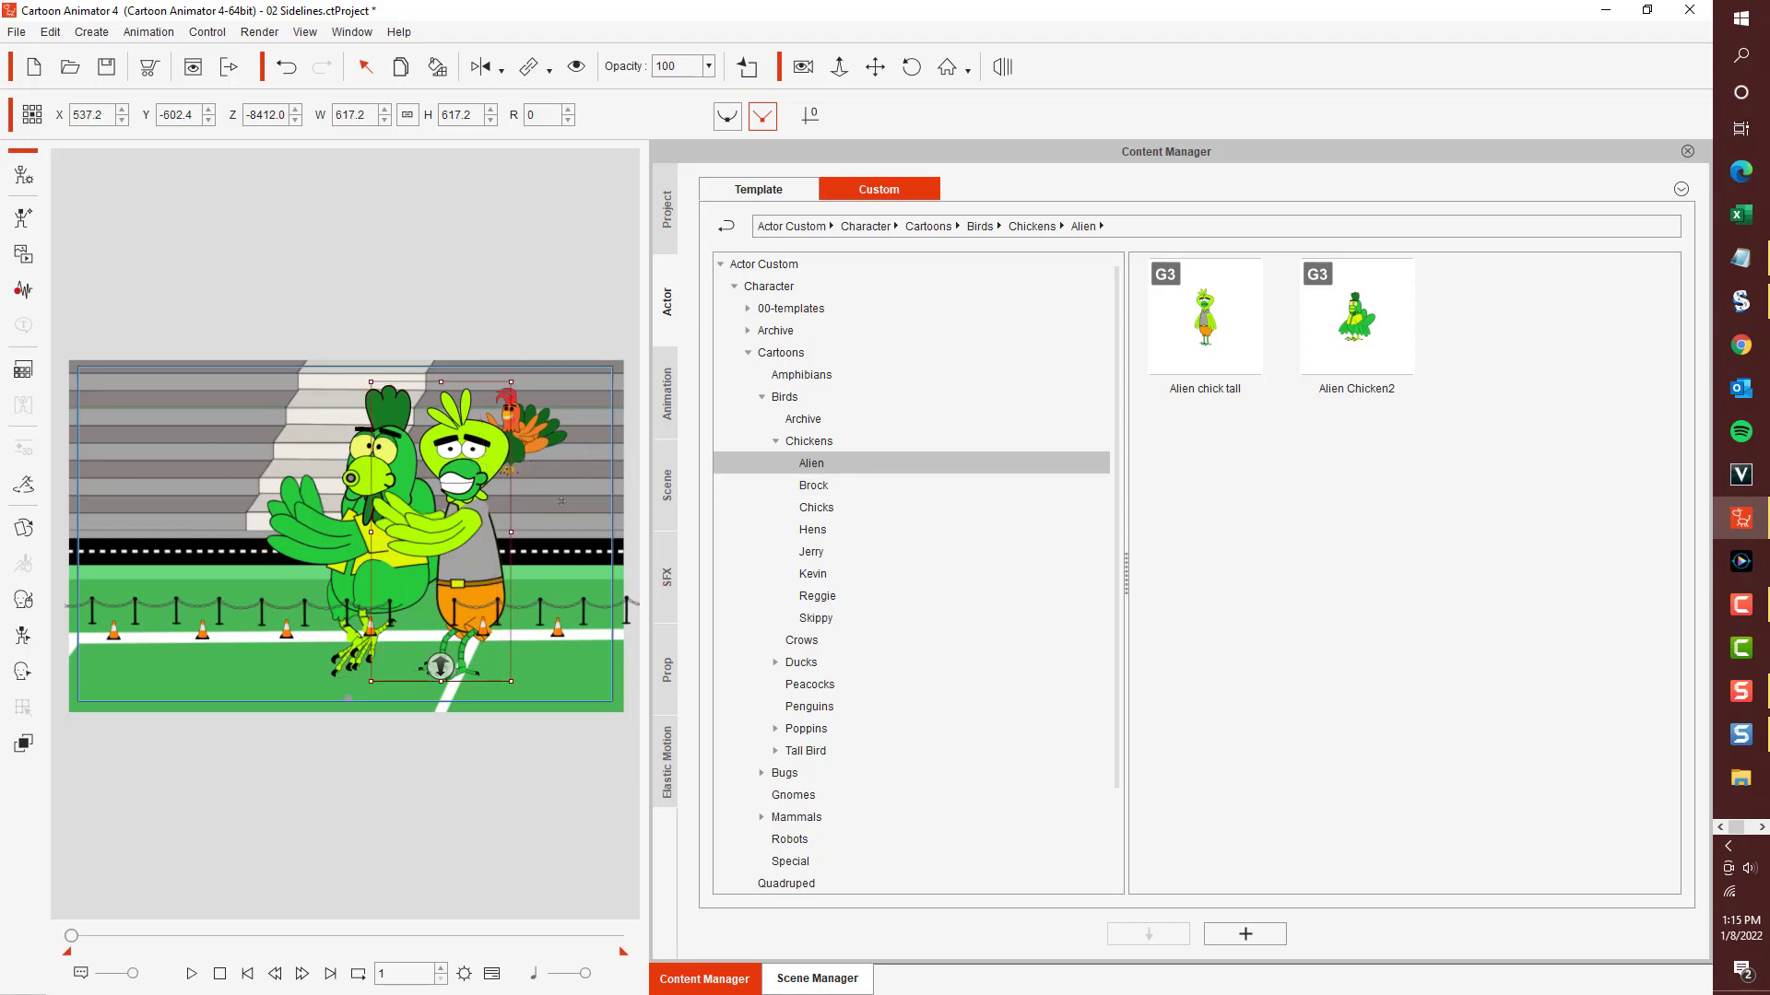
Move the orange rooster prop lower left and enlarge it.
{"action": "left_click", "coordinate": [560, 440]}
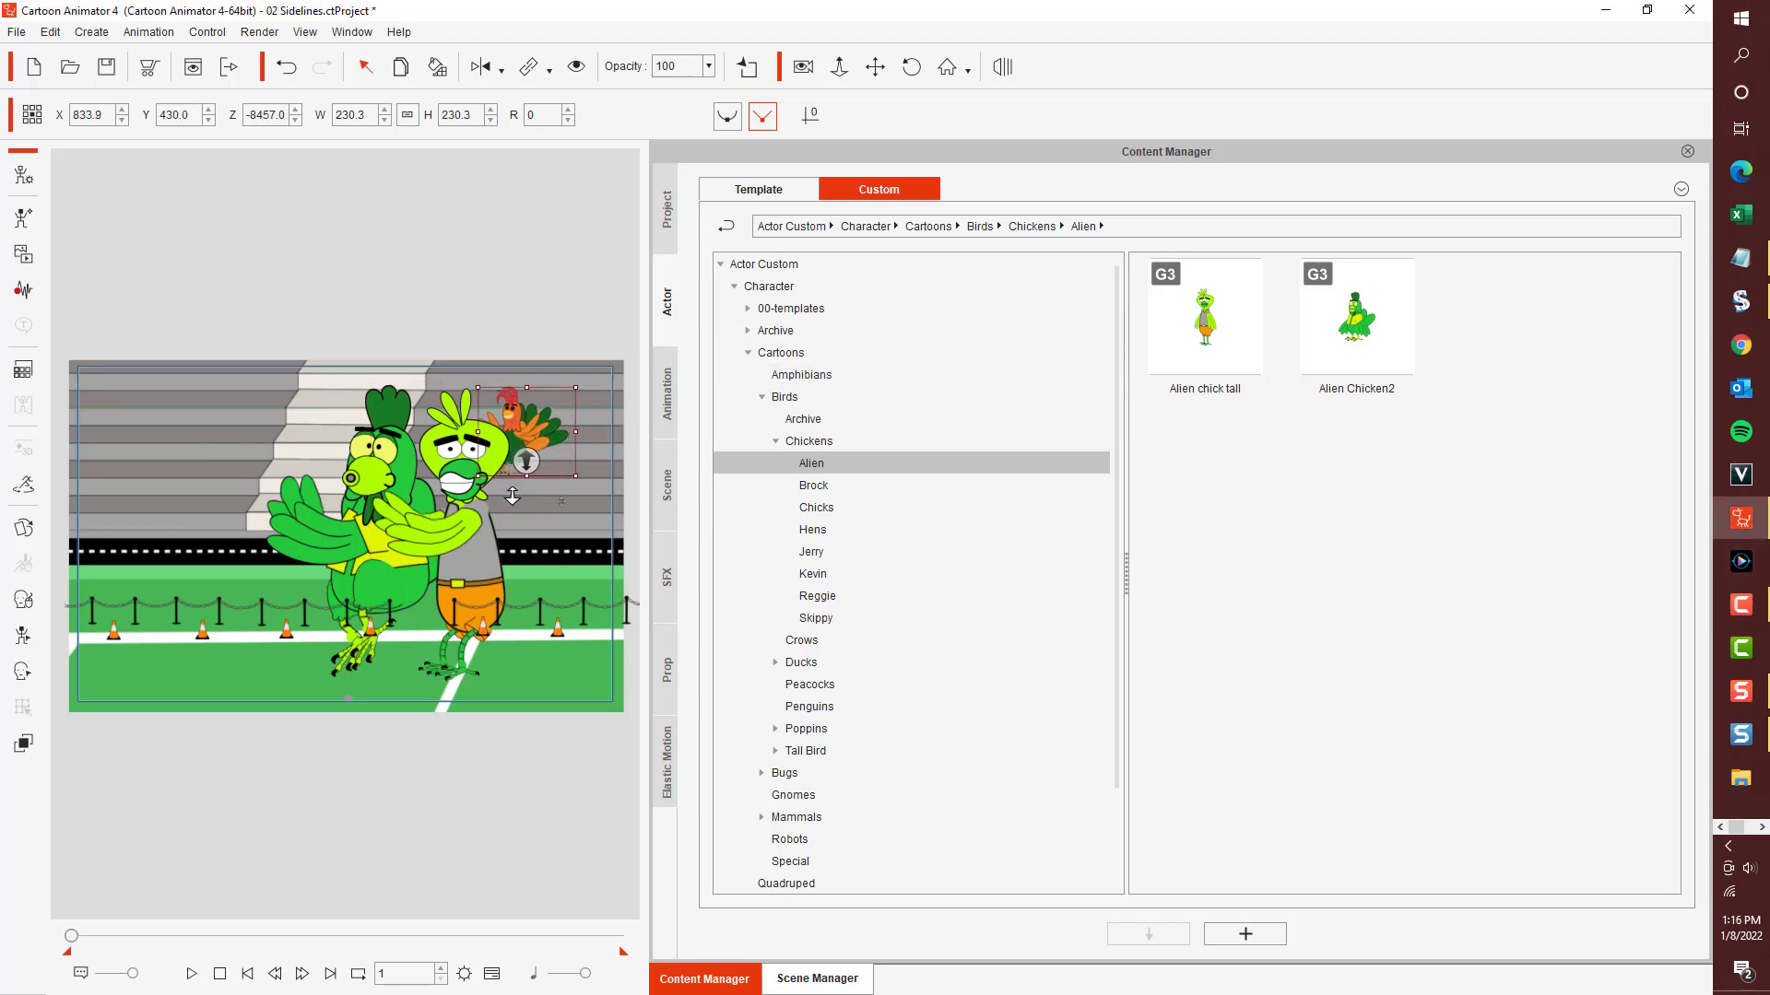
{"action": "left_click_drag", "start_coordinate": [547, 440], "coordinate": [397, 612]}
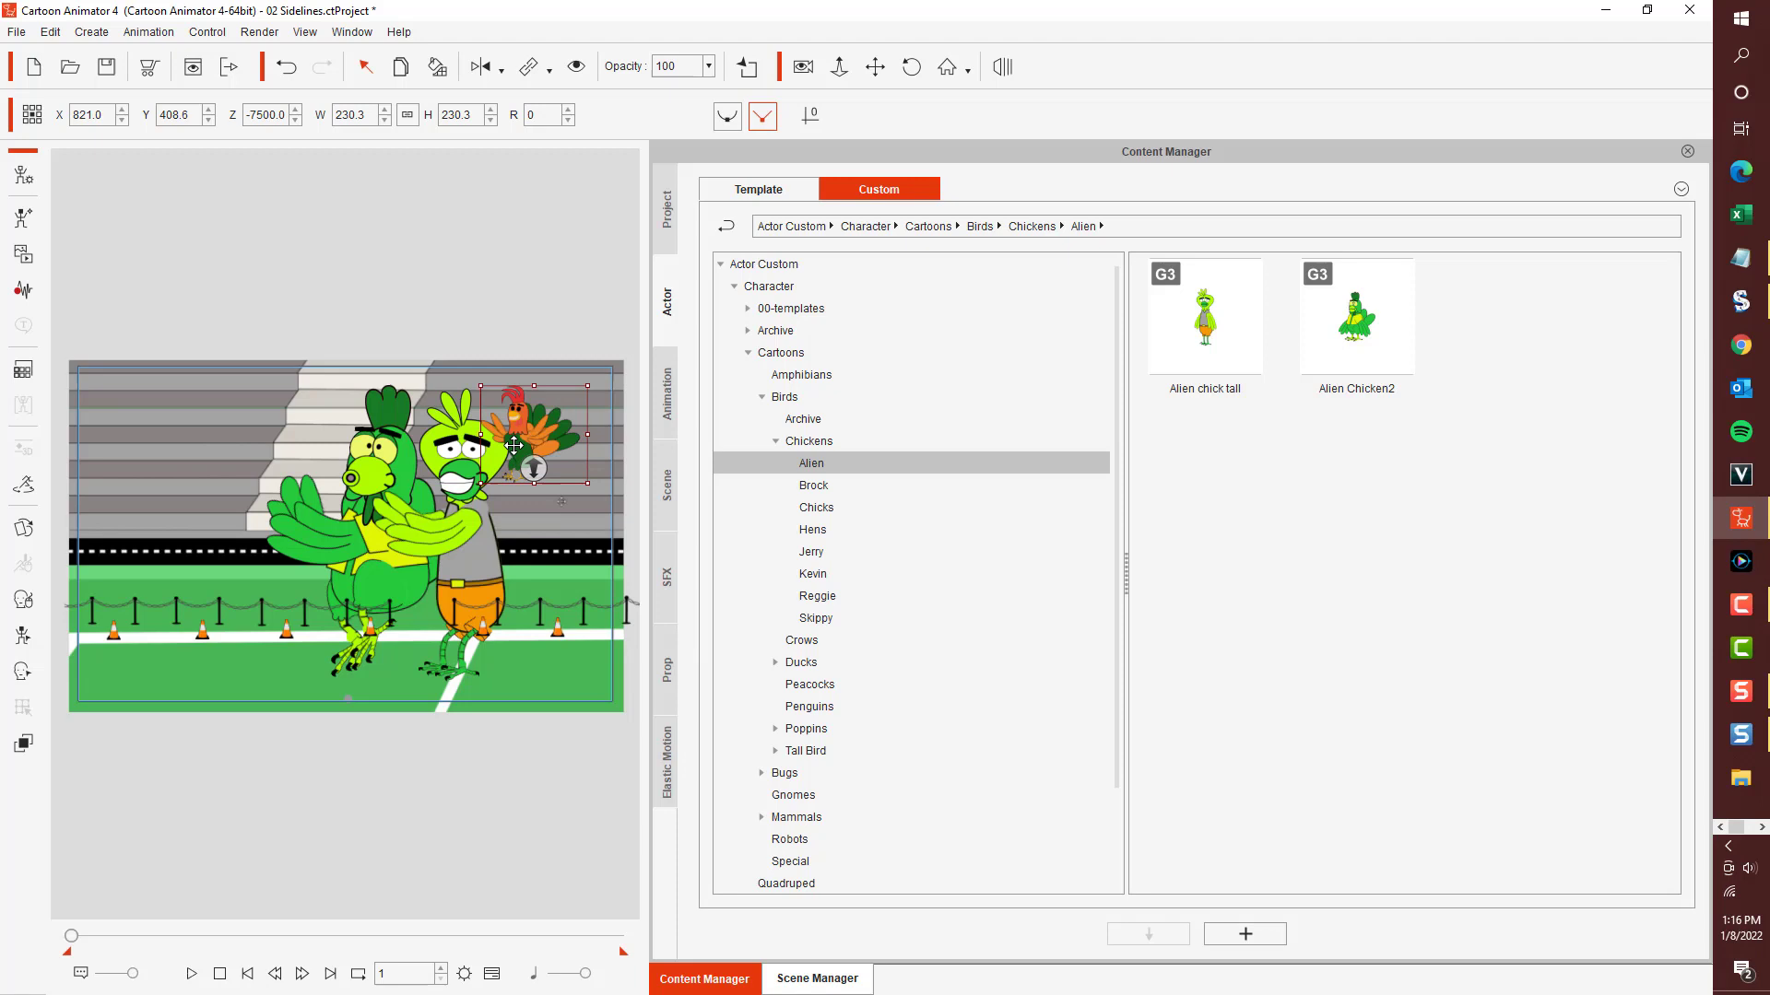
{"action": "left_click_drag", "start_coordinate": [471, 527], "coordinate": [474, 464]}
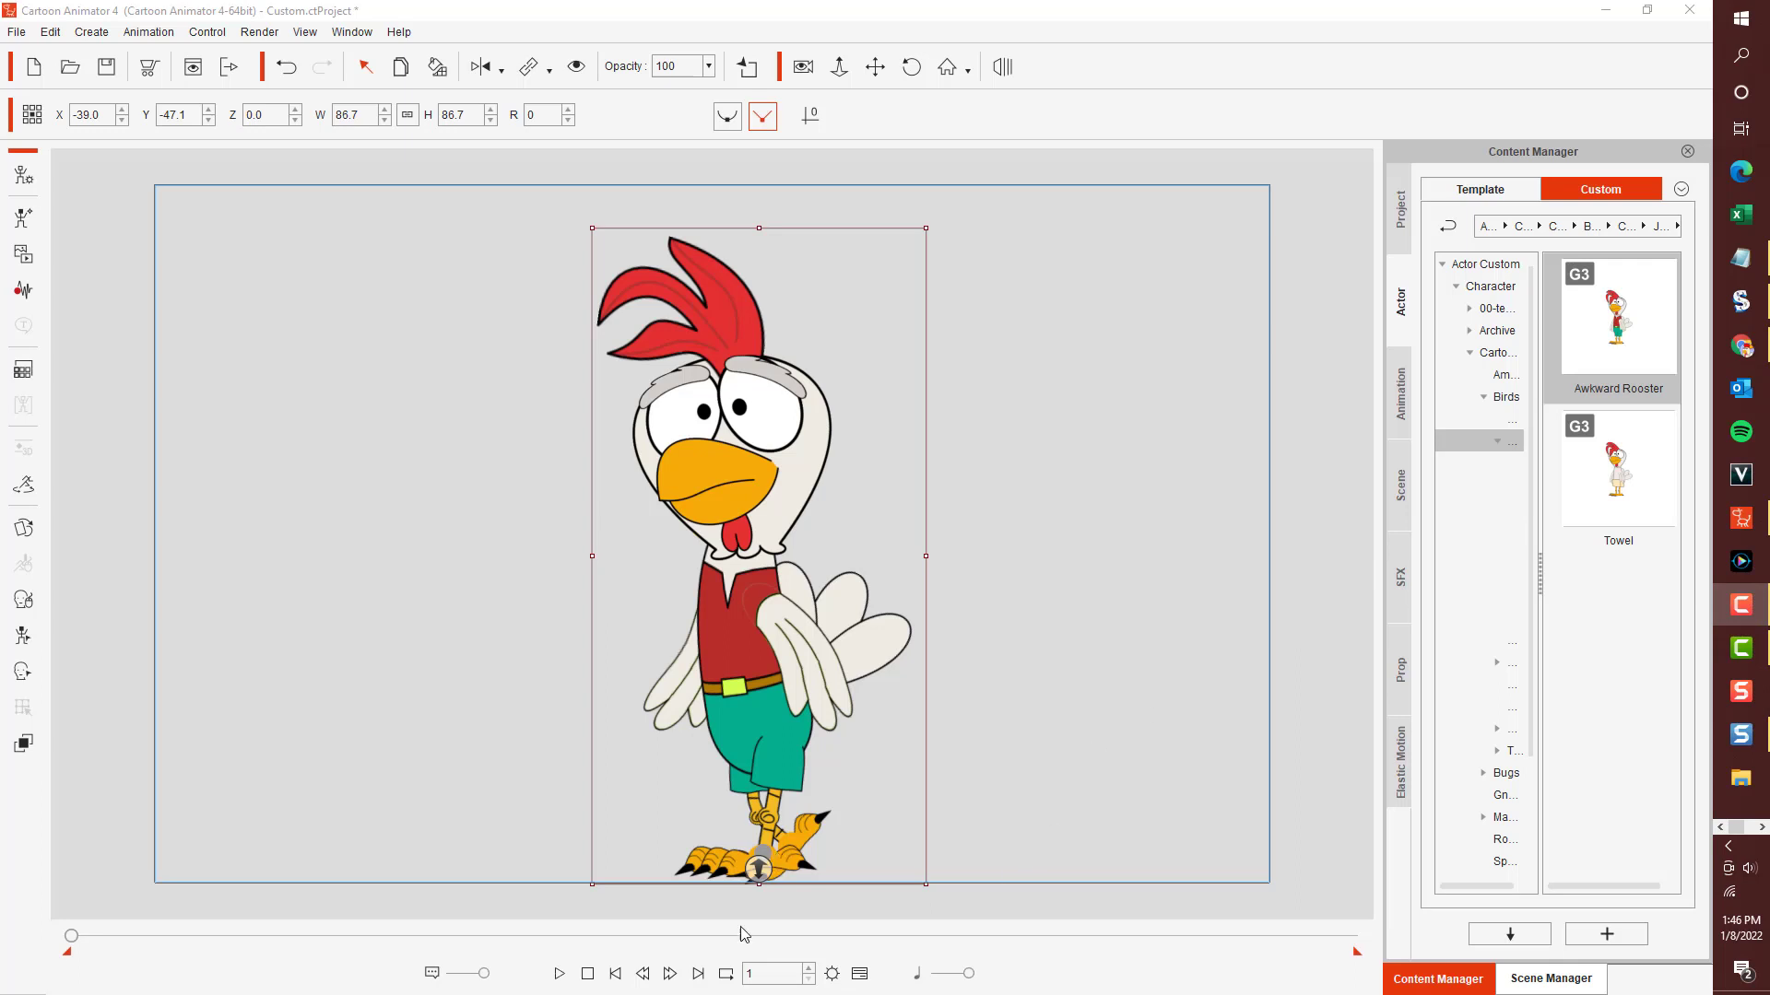
Preview the Awkward Rooster's animation from the first frame.
{"action": "left_click", "coordinate": [560, 975]}
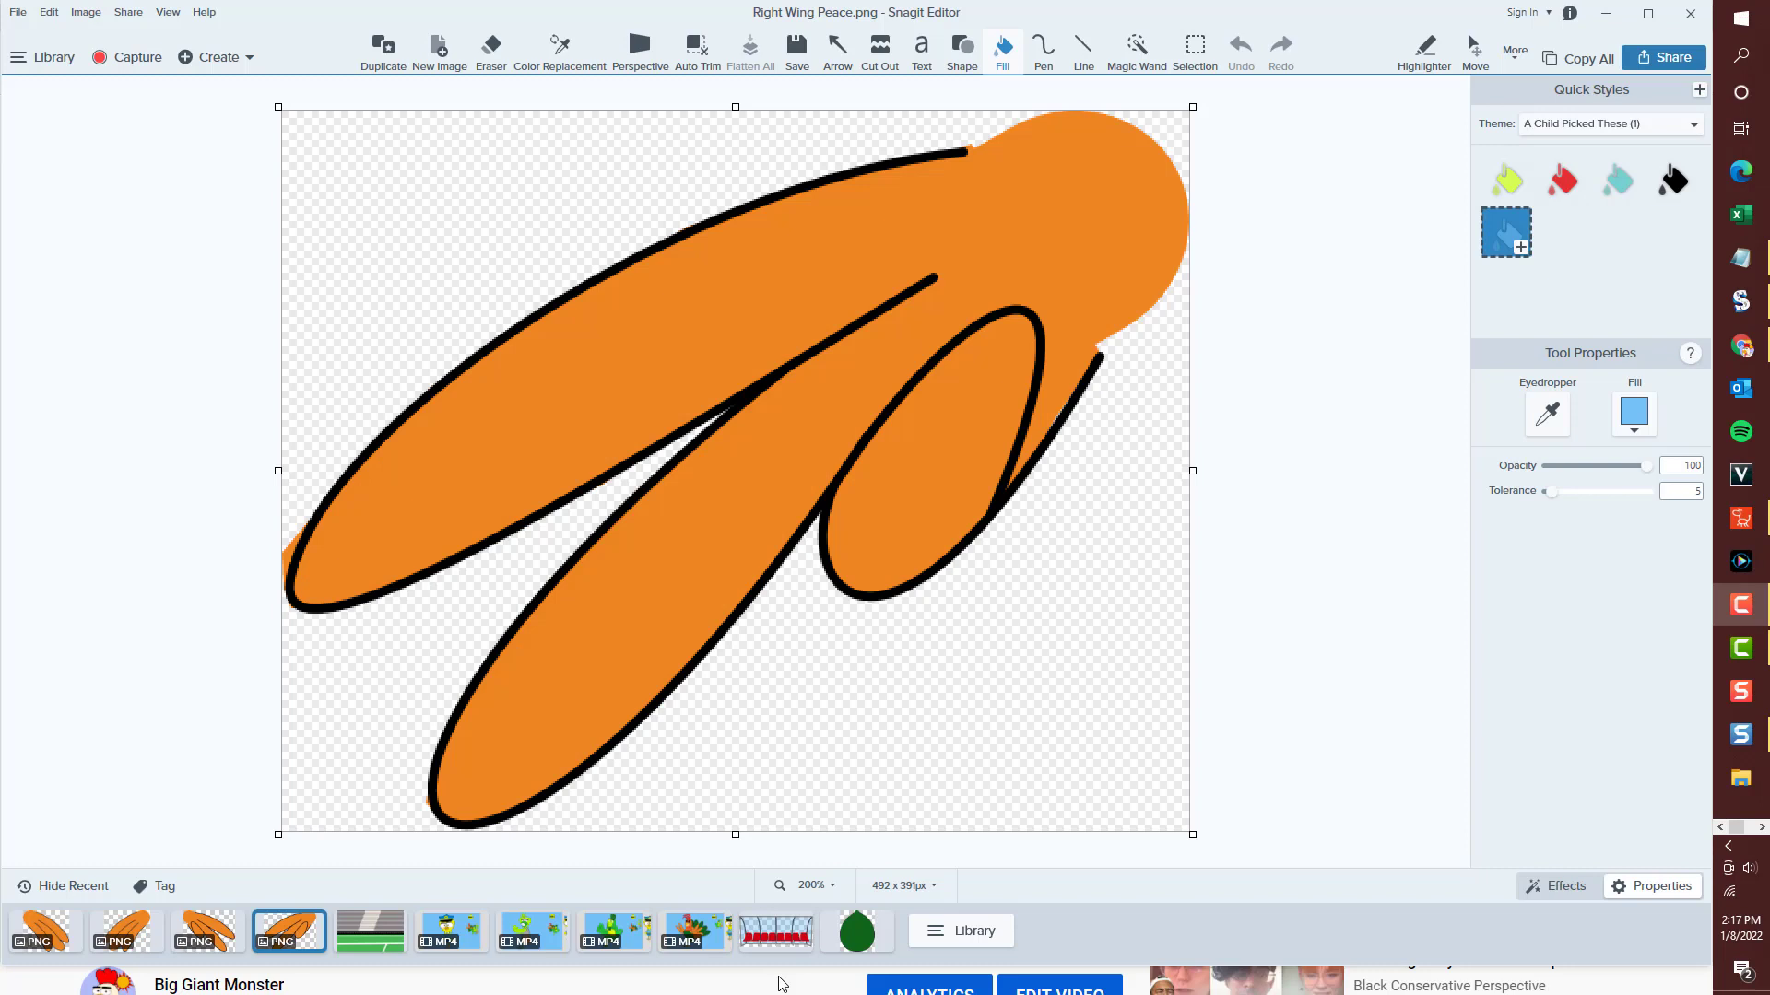
View the Wing Peace and Right wing PNGs from Snagit's recent tray.
{"action": "left_click", "coordinate": [203, 934]}
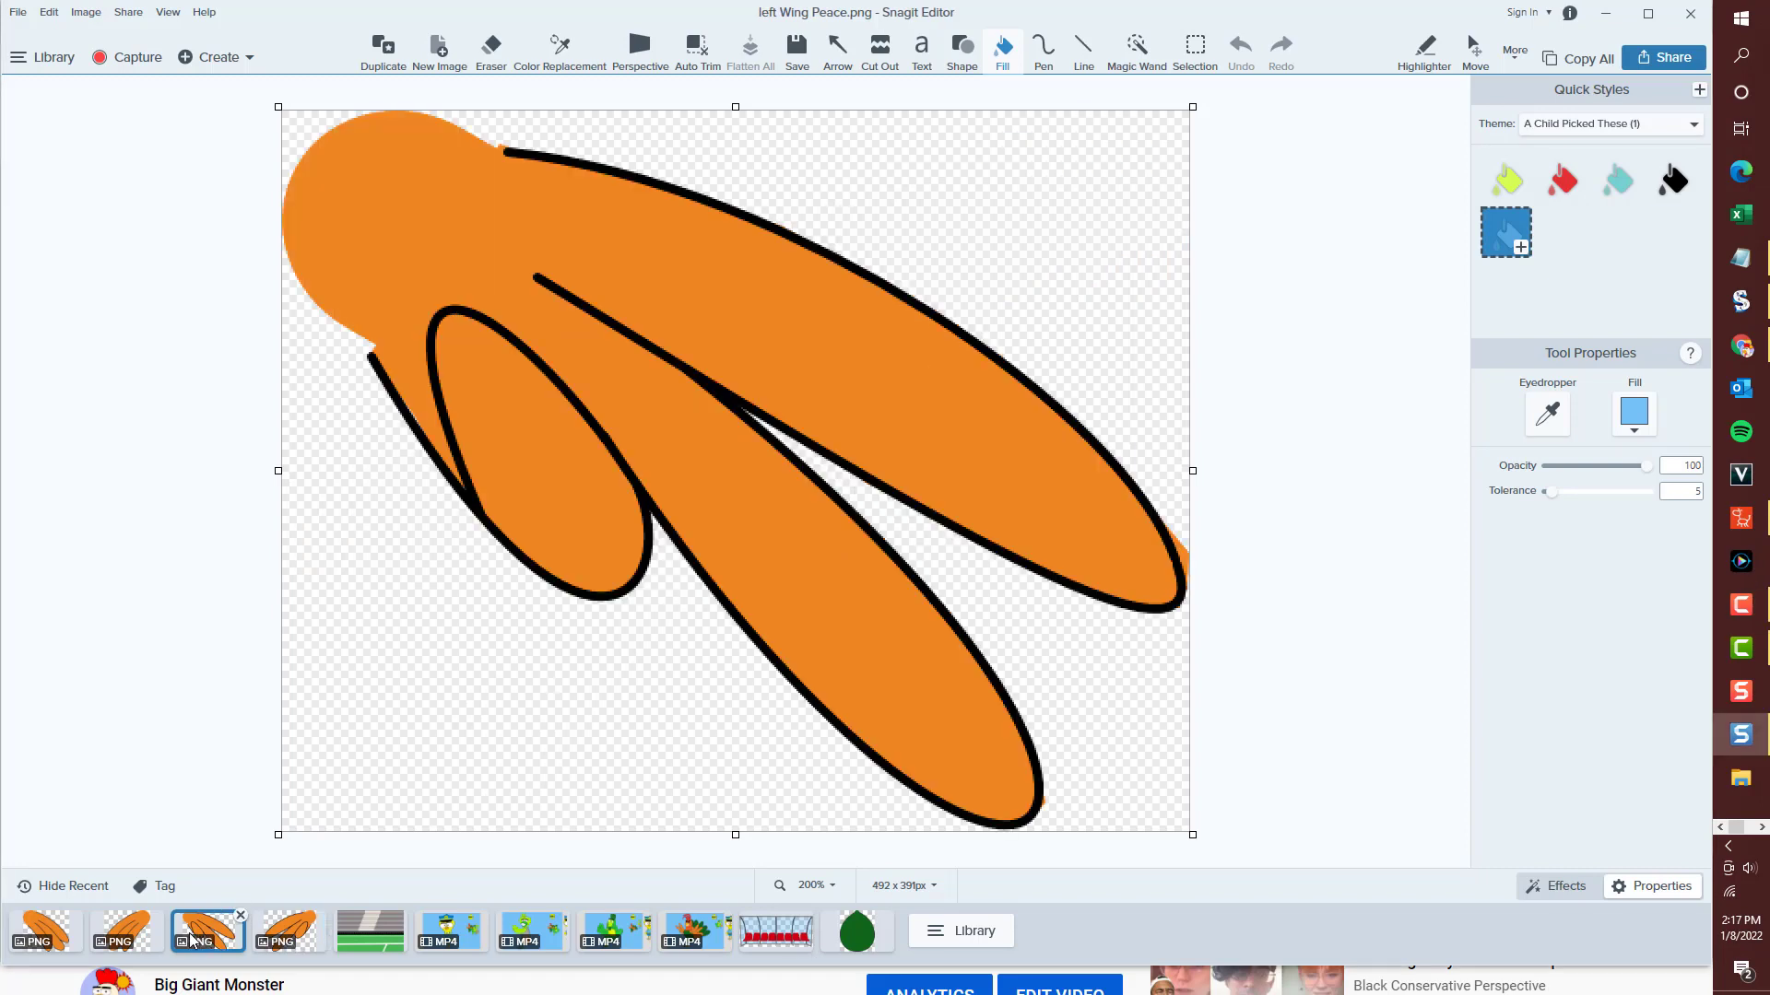
{"action": "left_click", "coordinate": [125, 936]}
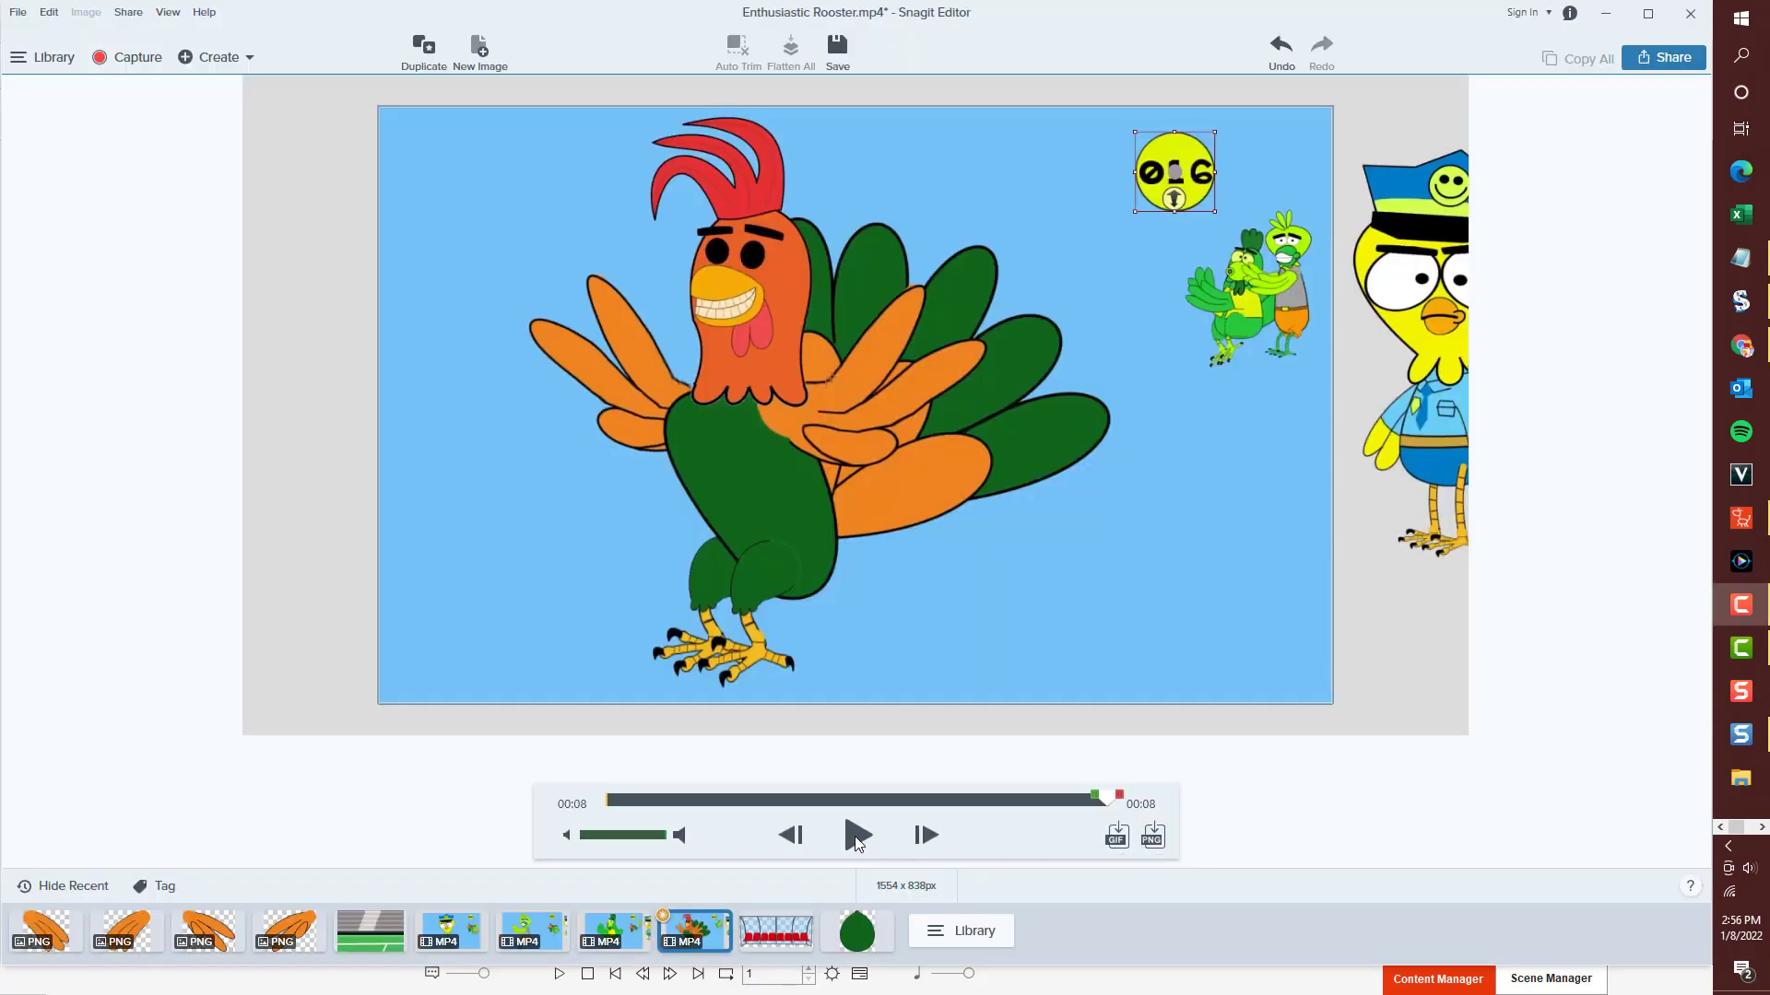
Open the rooster video's first frame as an image and delete the old PNG captures.
{"action": "left_click_drag", "start_coordinate": [1117, 802], "coordinate": [609, 800]}
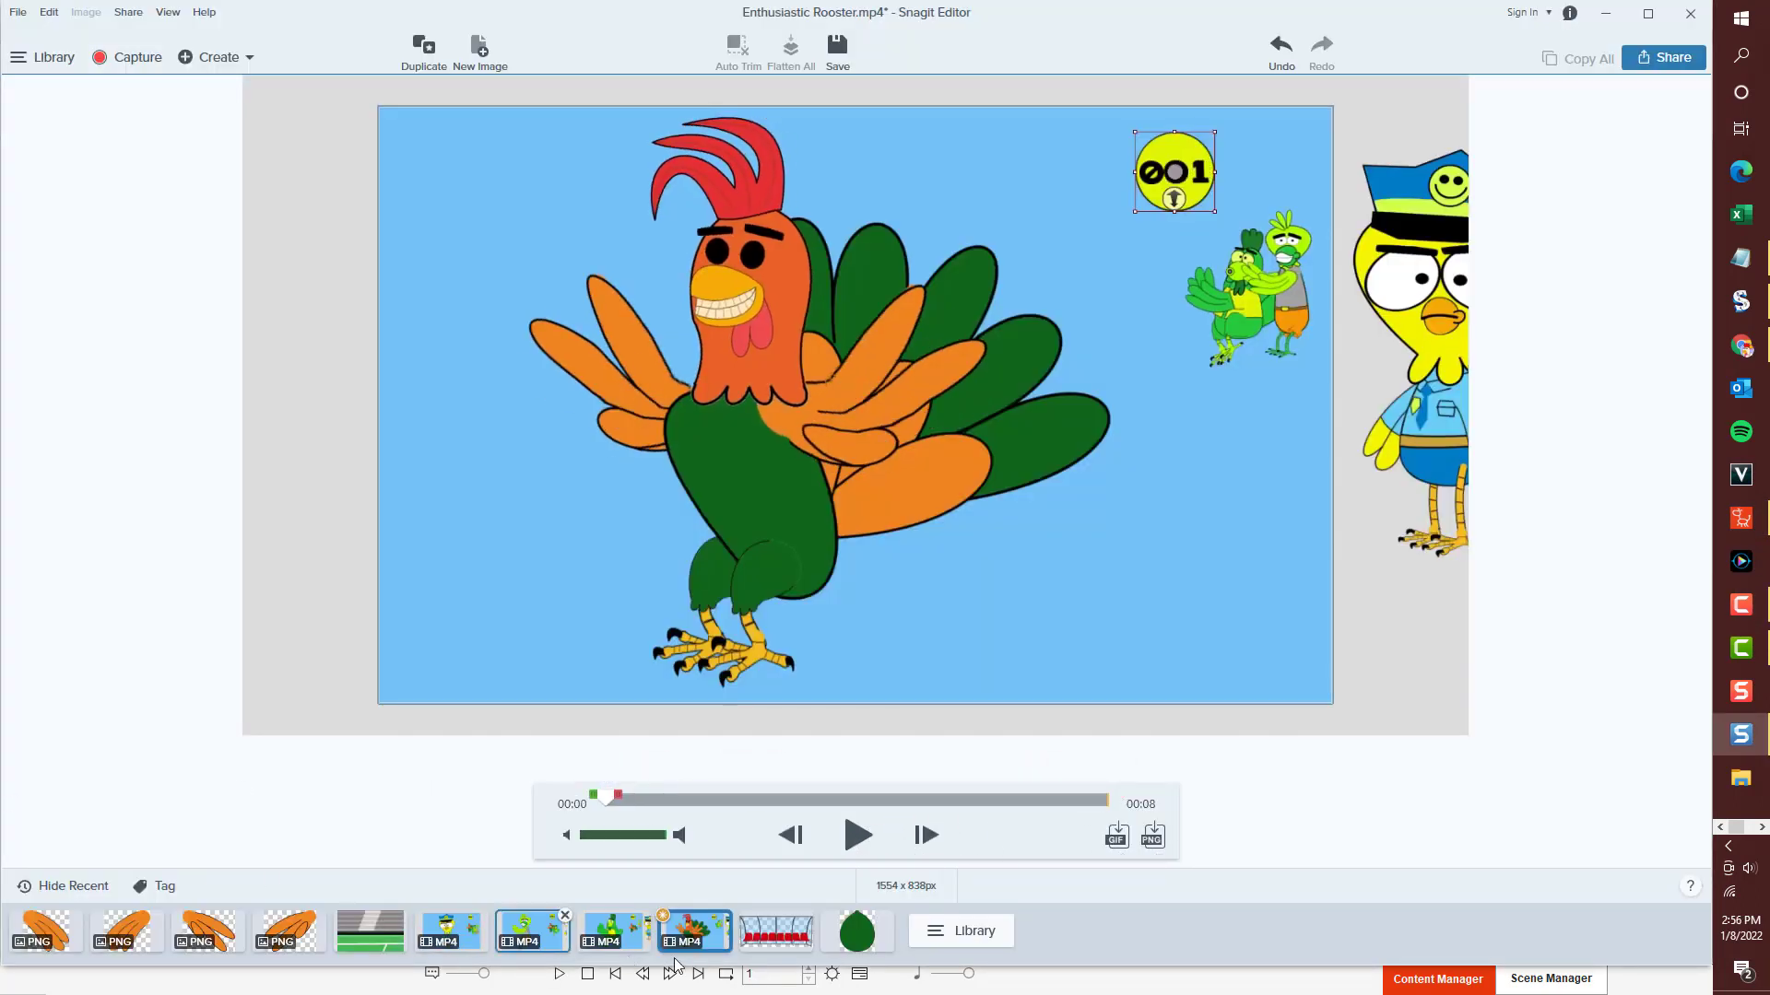
{"action": "left_click", "coordinate": [1153, 840]}
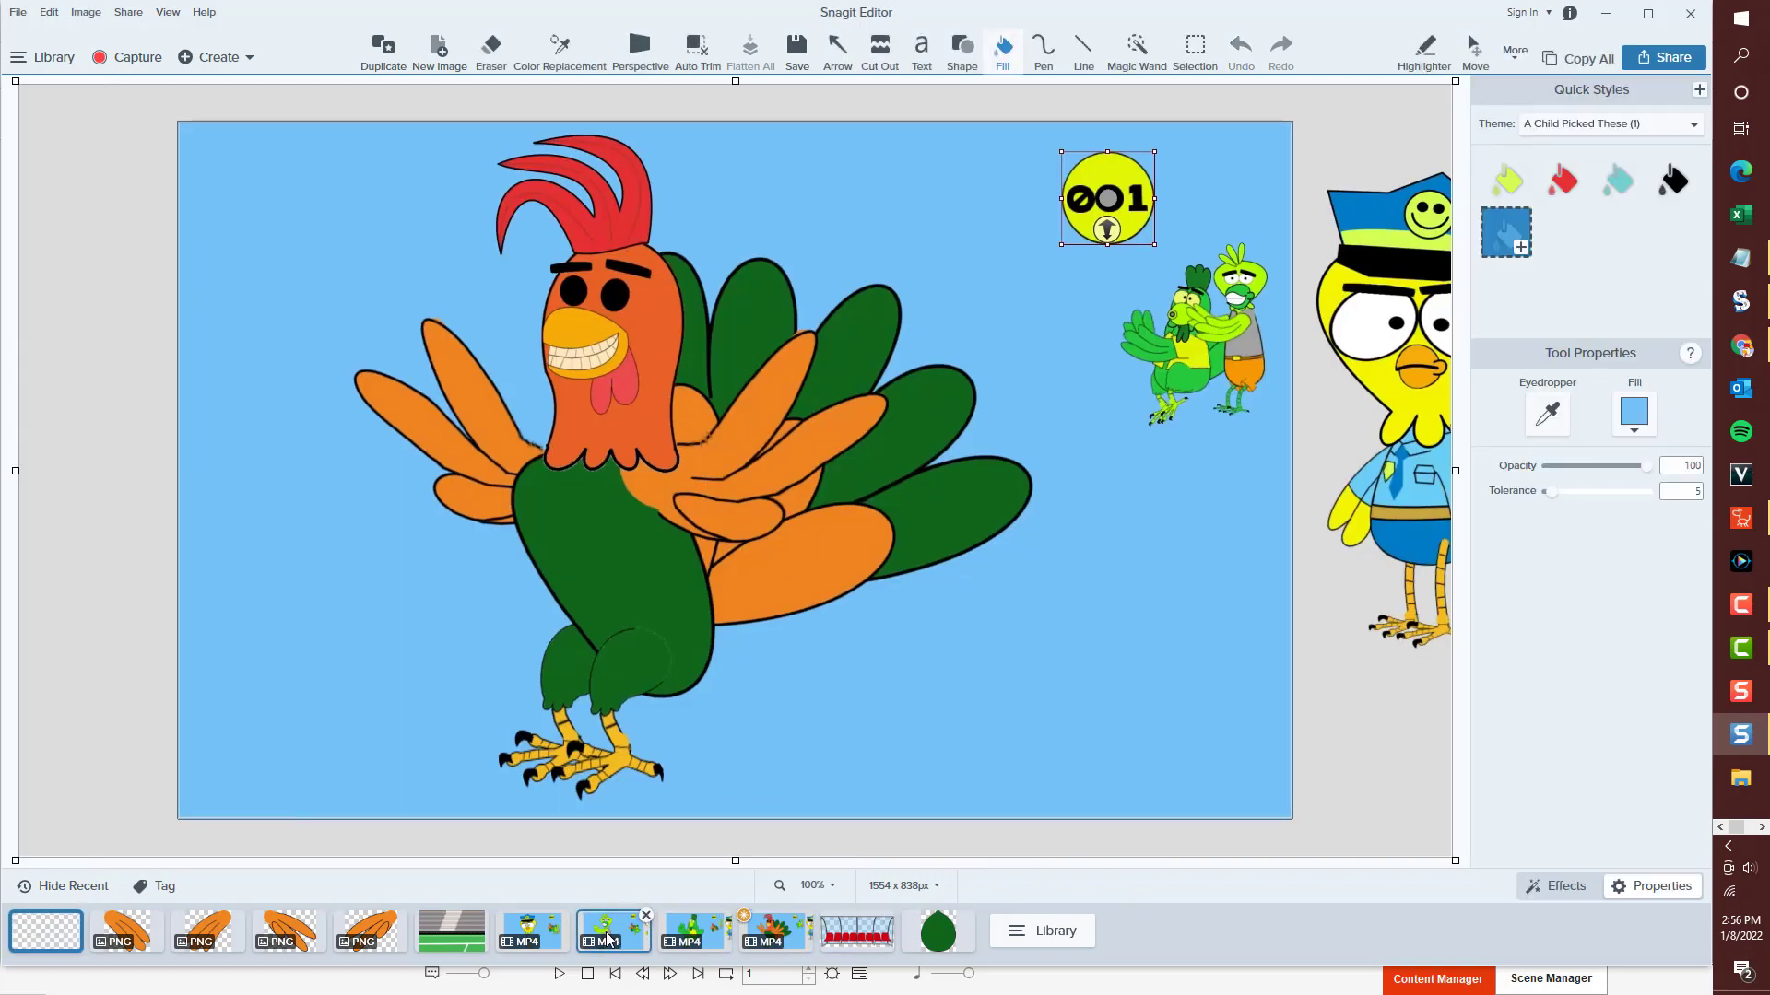
{"action": "left_click", "coordinate": [163, 918]}
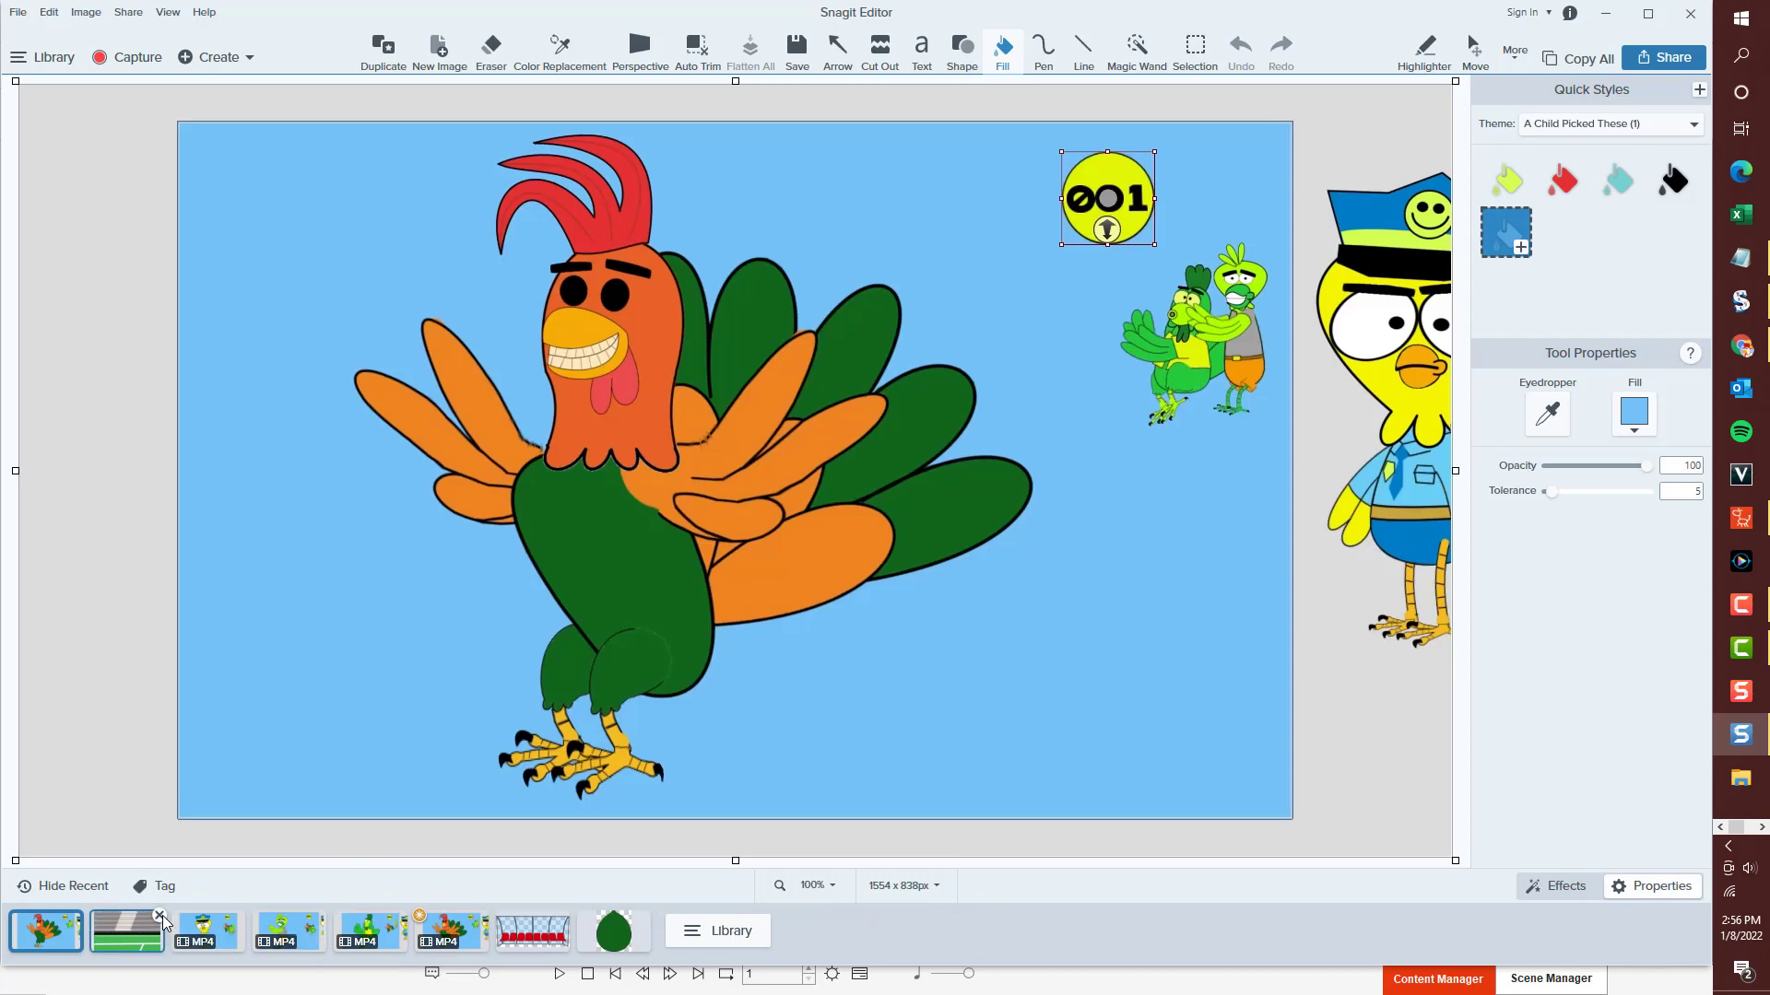
{"action": "left_click", "coordinate": [161, 919]}
{"action": "left_click", "coordinate": [161, 919]}
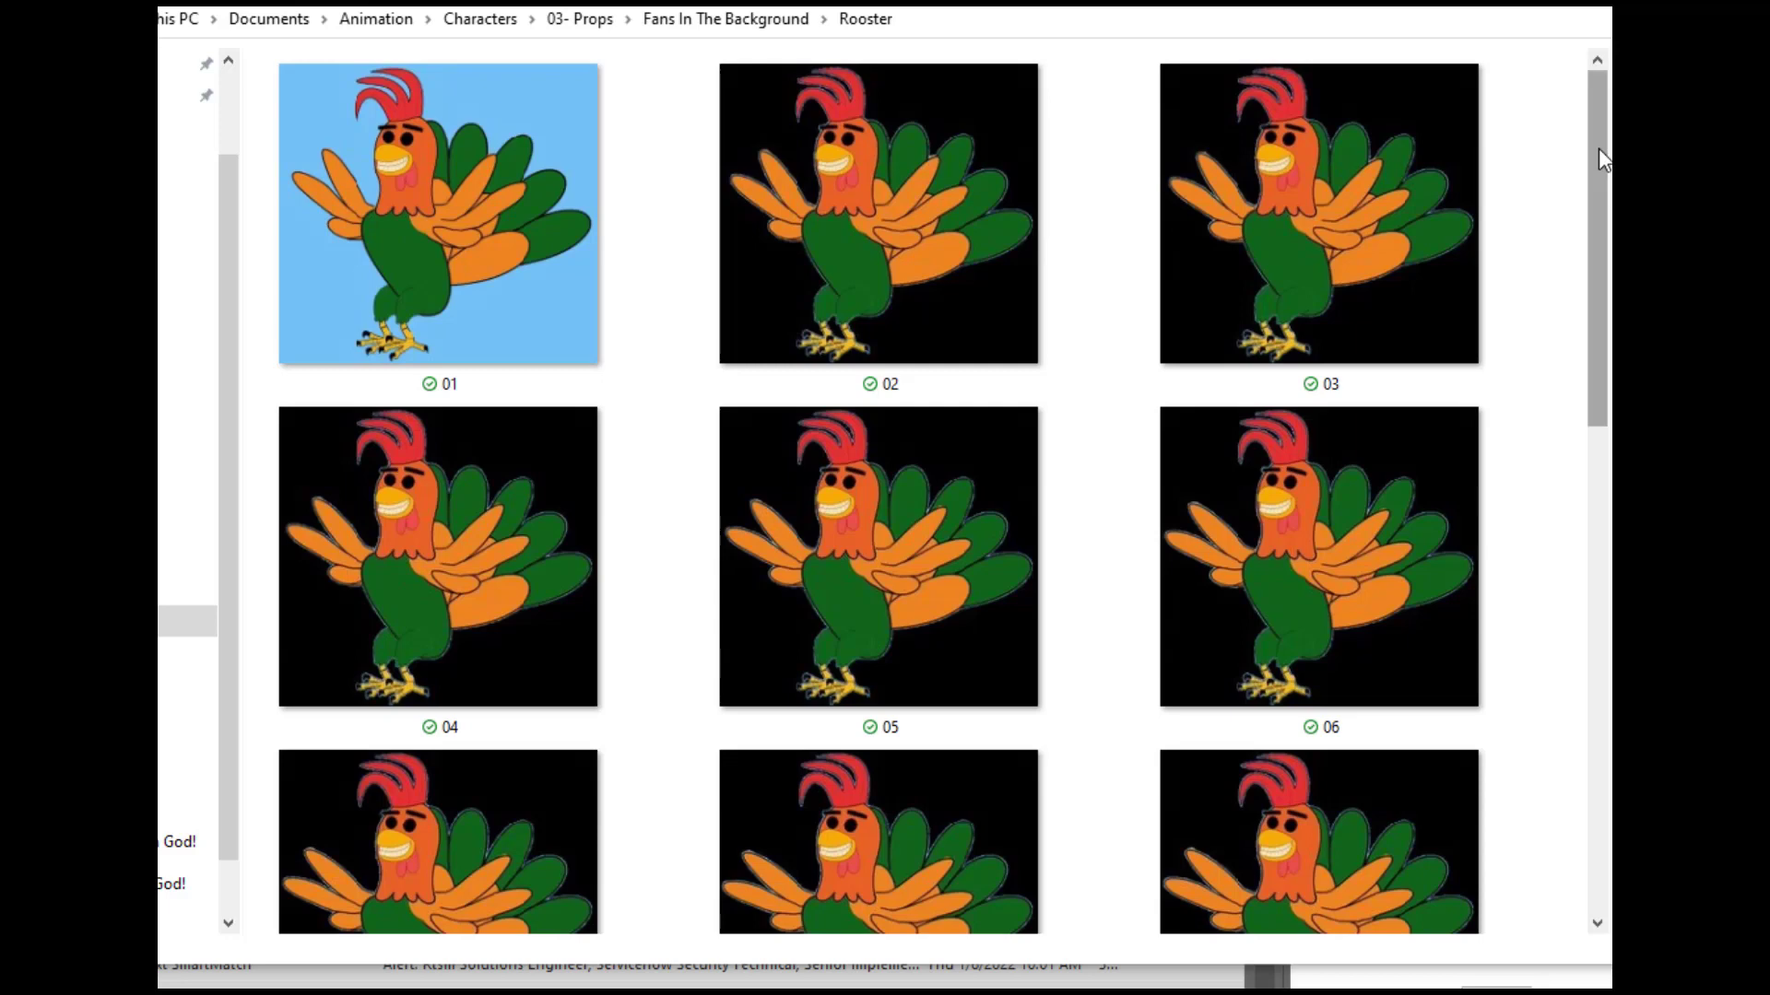
{"action": "scroll", "coordinate": [1598, 153], "scroll_direction": "down", "scroll_amount": 1}
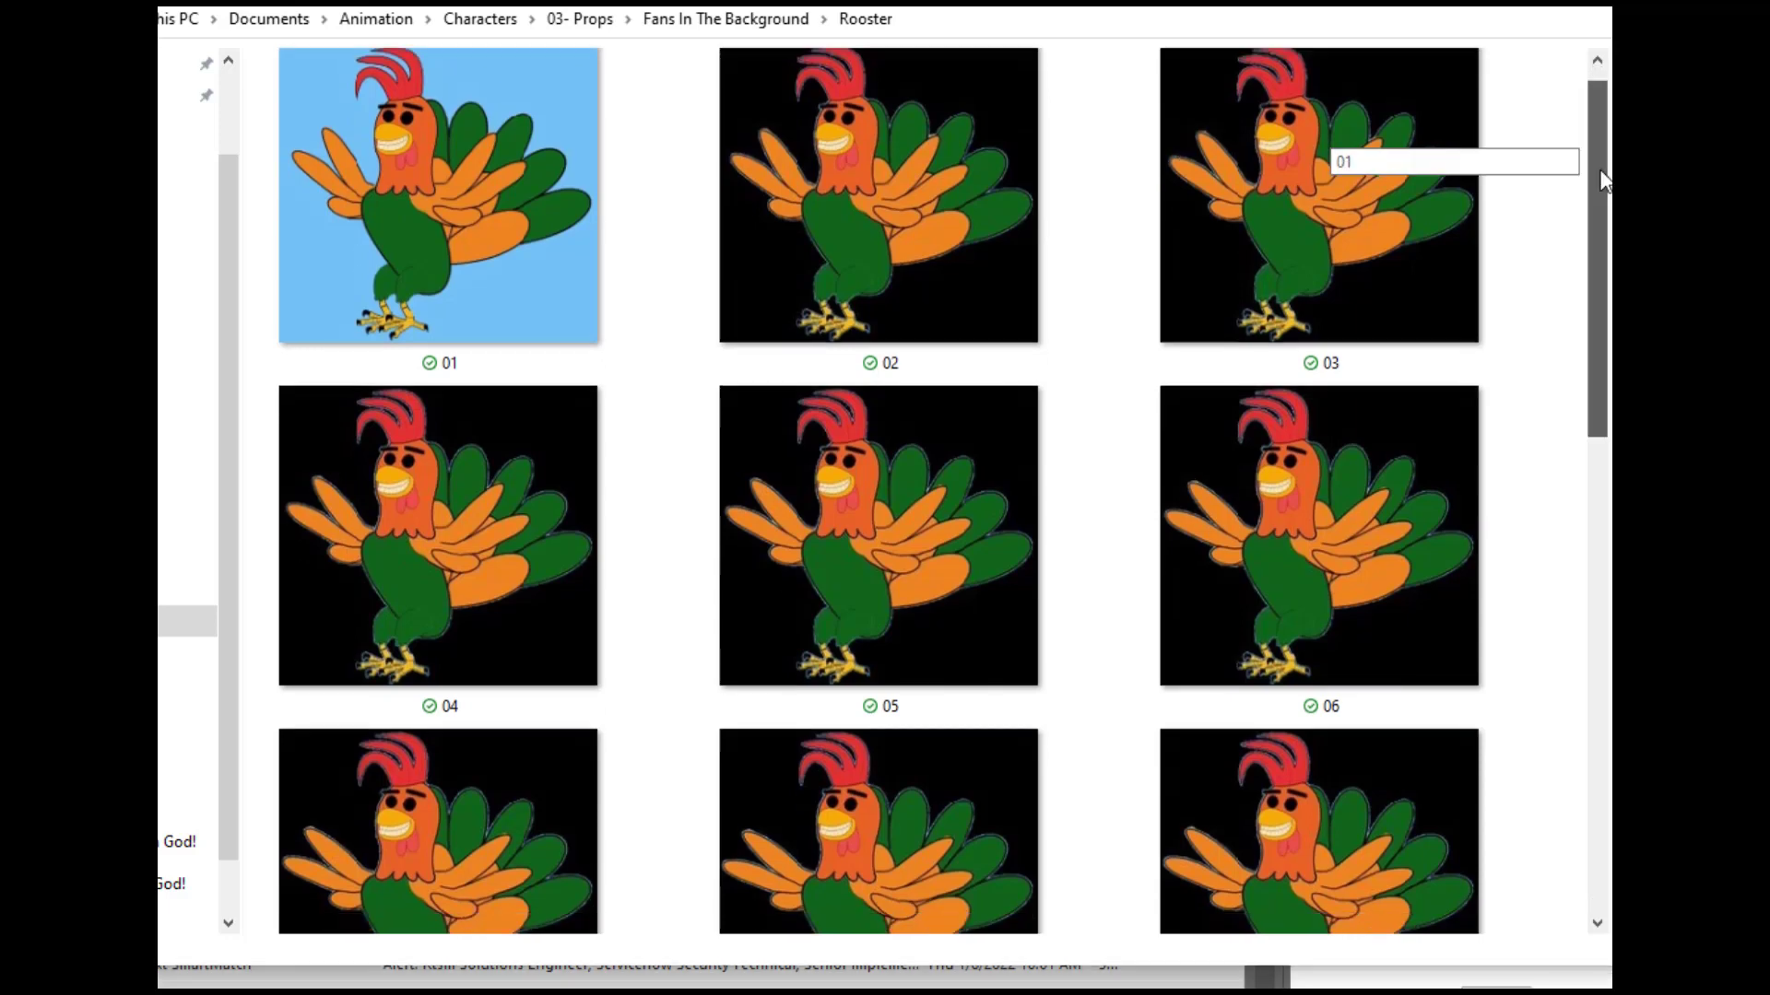
{"action": "scroll", "coordinate": [1598, 153], "scroll_direction": "down", "scroll_amount": 2}
{"action": "scroll", "coordinate": [1598, 153], "scroll_direction": "down", "scroll_amount": 2}
{"action": "scroll", "coordinate": [1599, 152], "scroll_direction": "down", "scroll_amount": 3}
{"action": "scroll", "coordinate": [1600, 152], "scroll_direction": "down", "scroll_amount": 3}
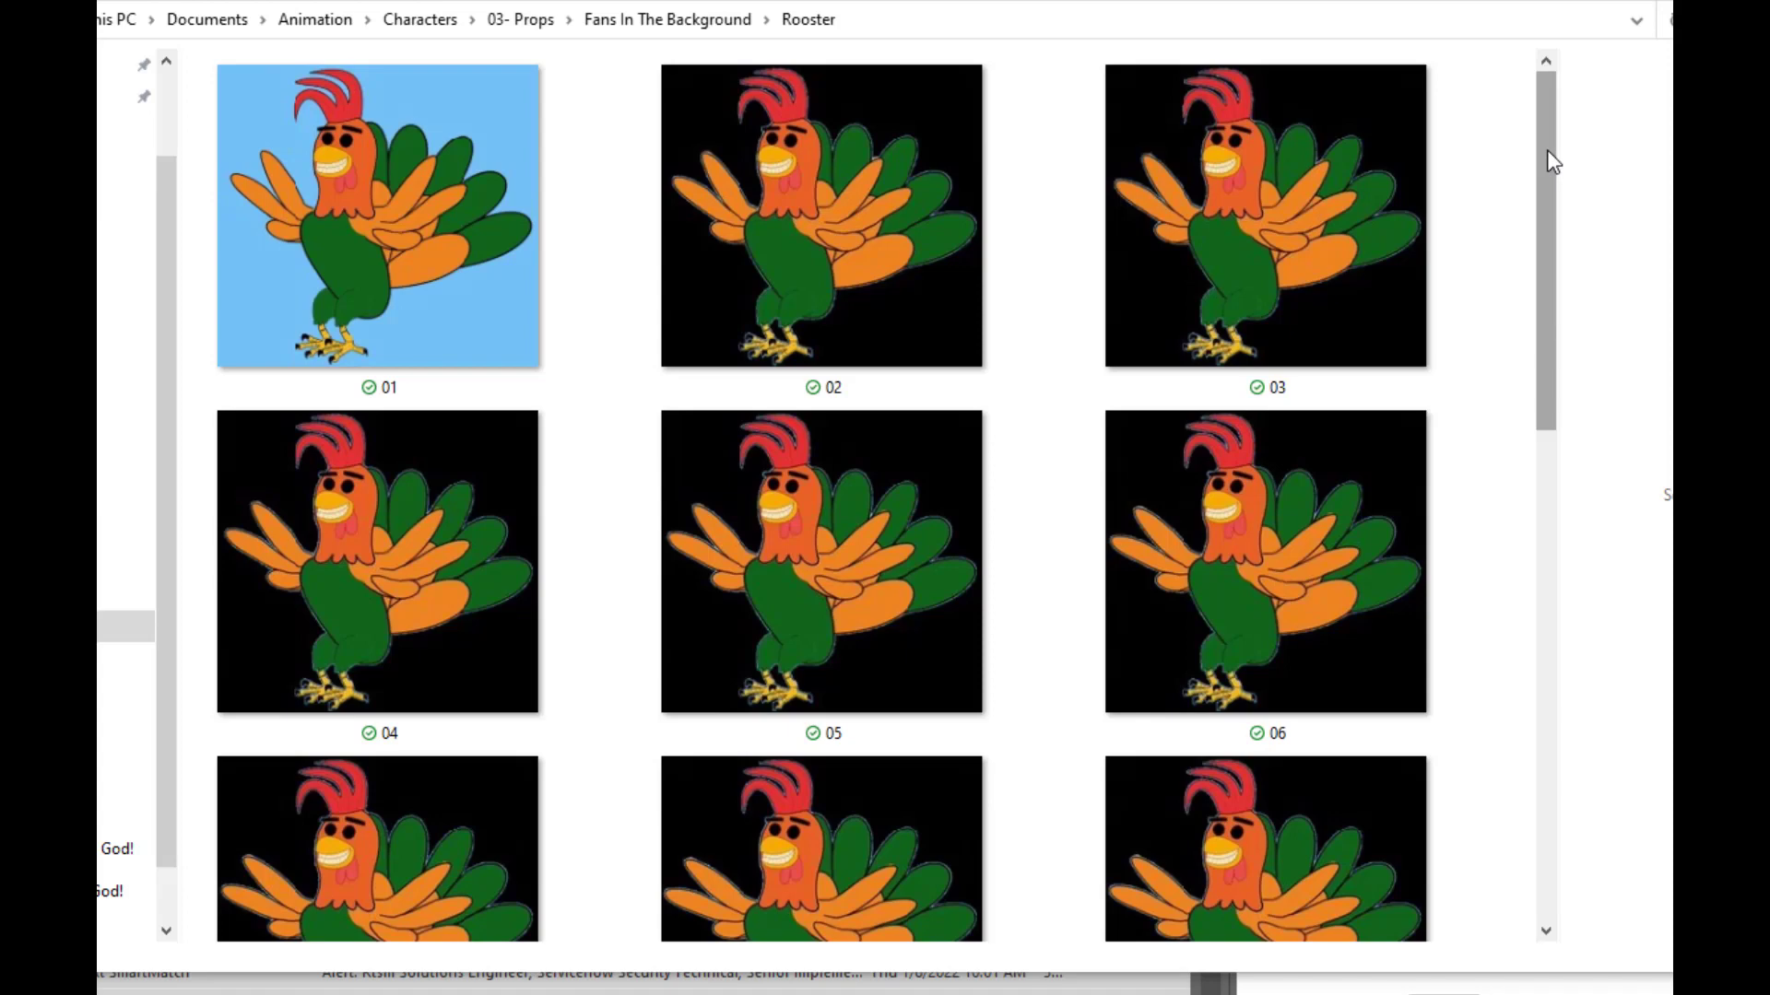
{"action": "left_click_drag", "start_coordinate": [1547, 149], "coordinate": [1592, 573]}
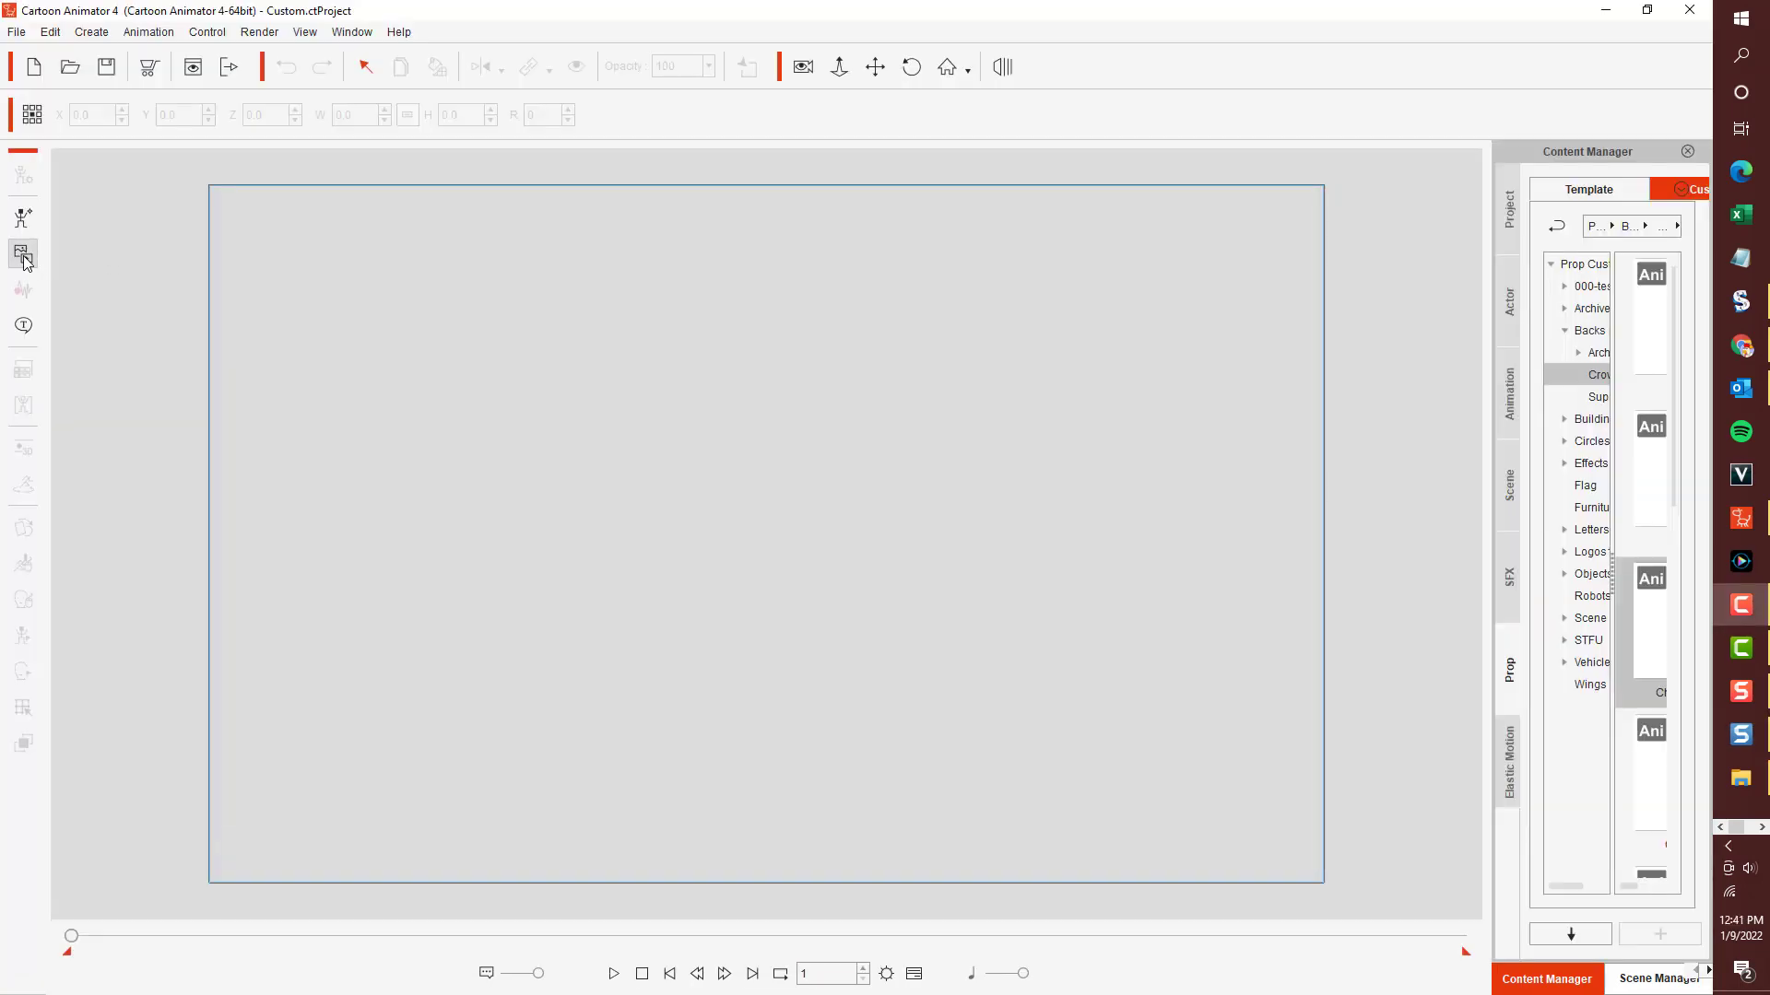
Create a new prop from the first rooster frame in the Rooster folder.
{"action": "left_click", "coordinate": [22, 255]}
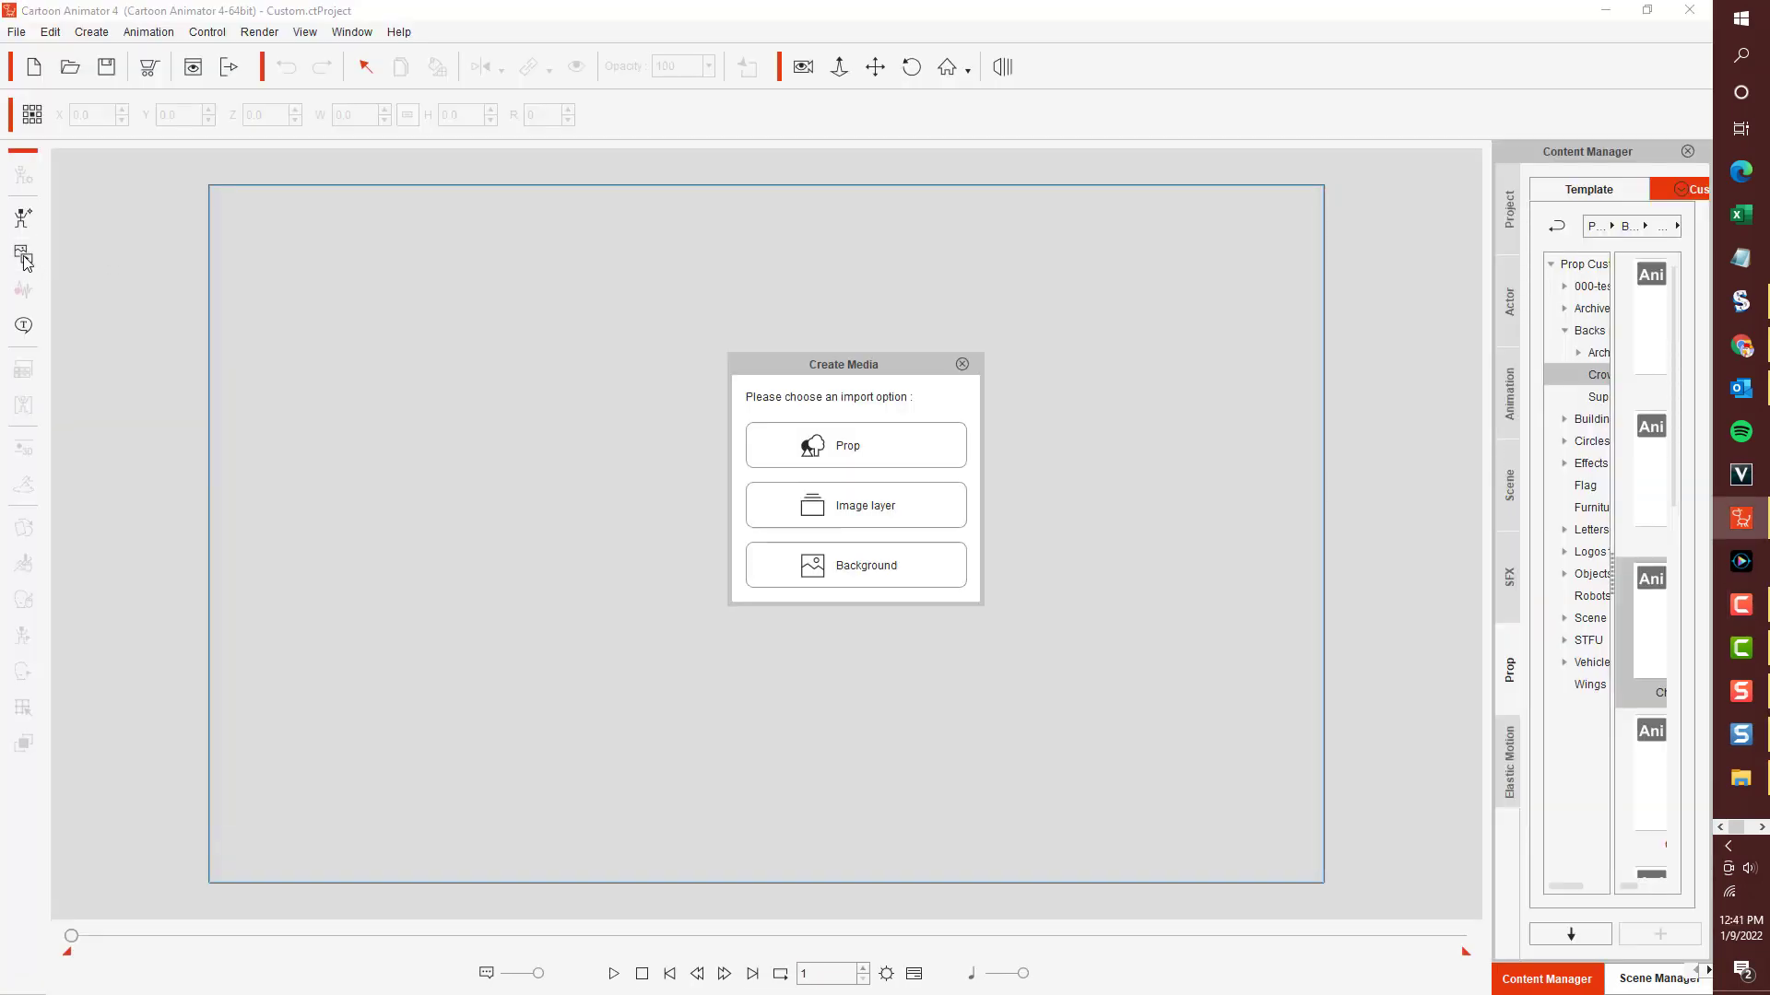
{"action": "left_click", "coordinate": [902, 463]}
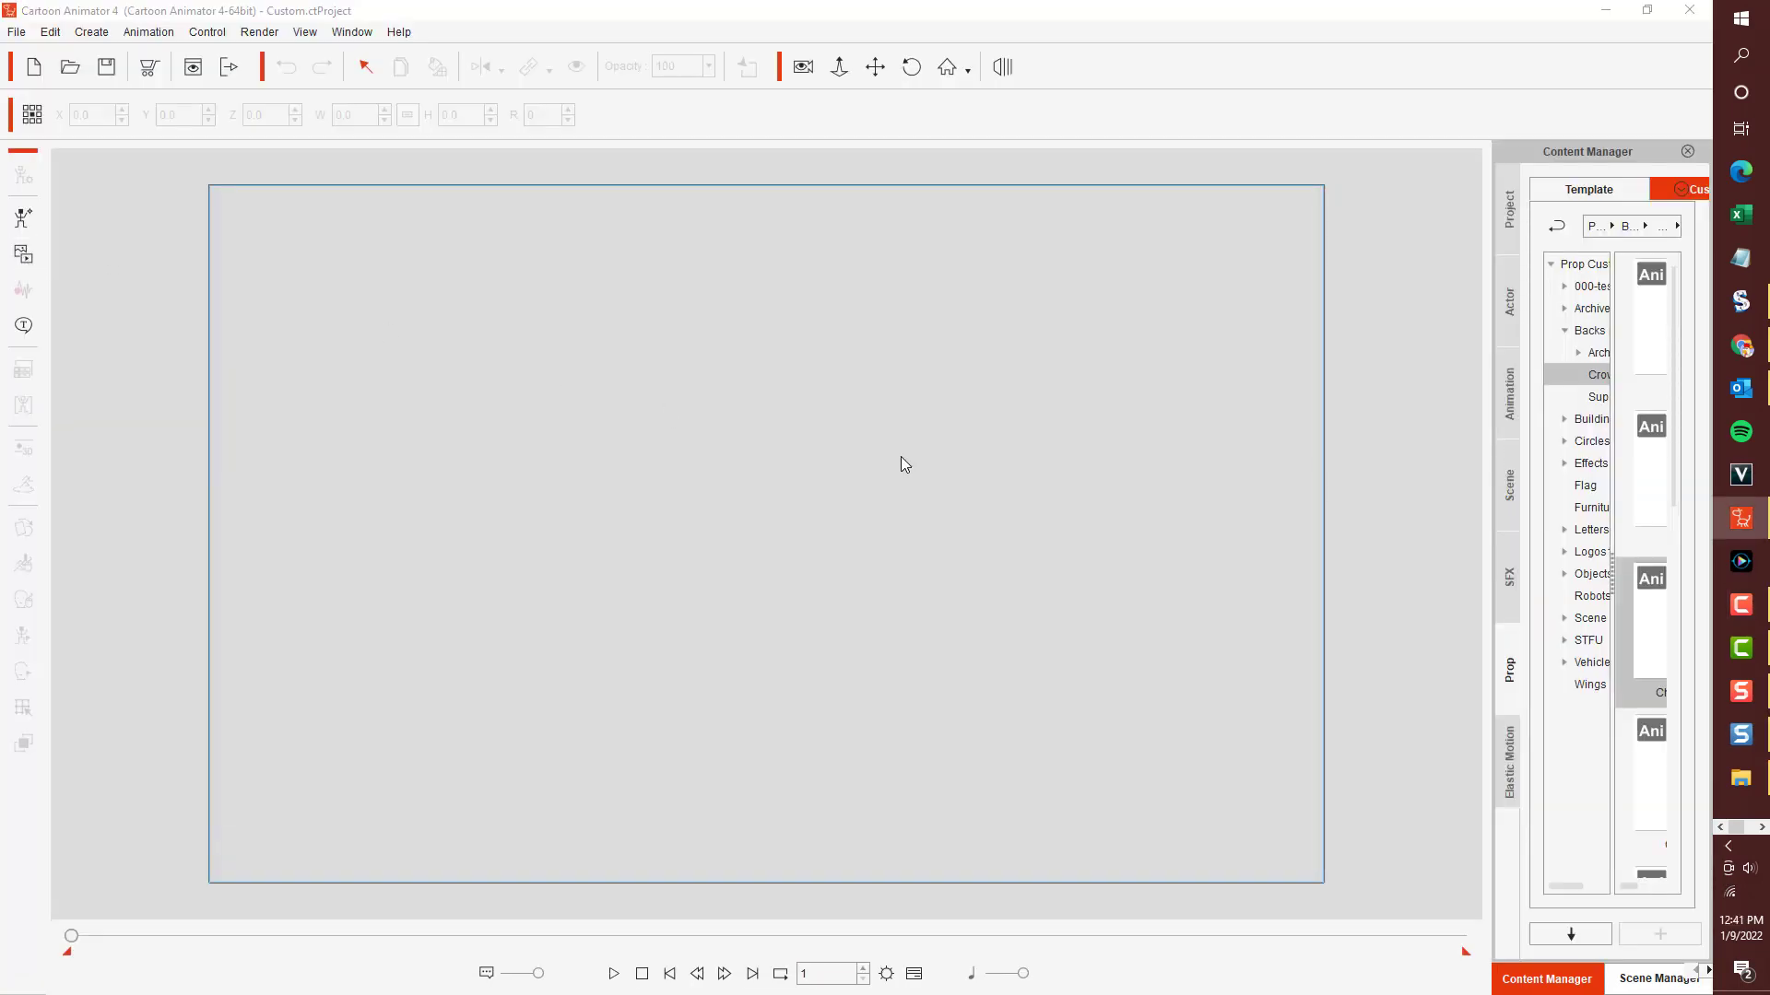
{"action": "double_click", "coordinate": [463, 309]}
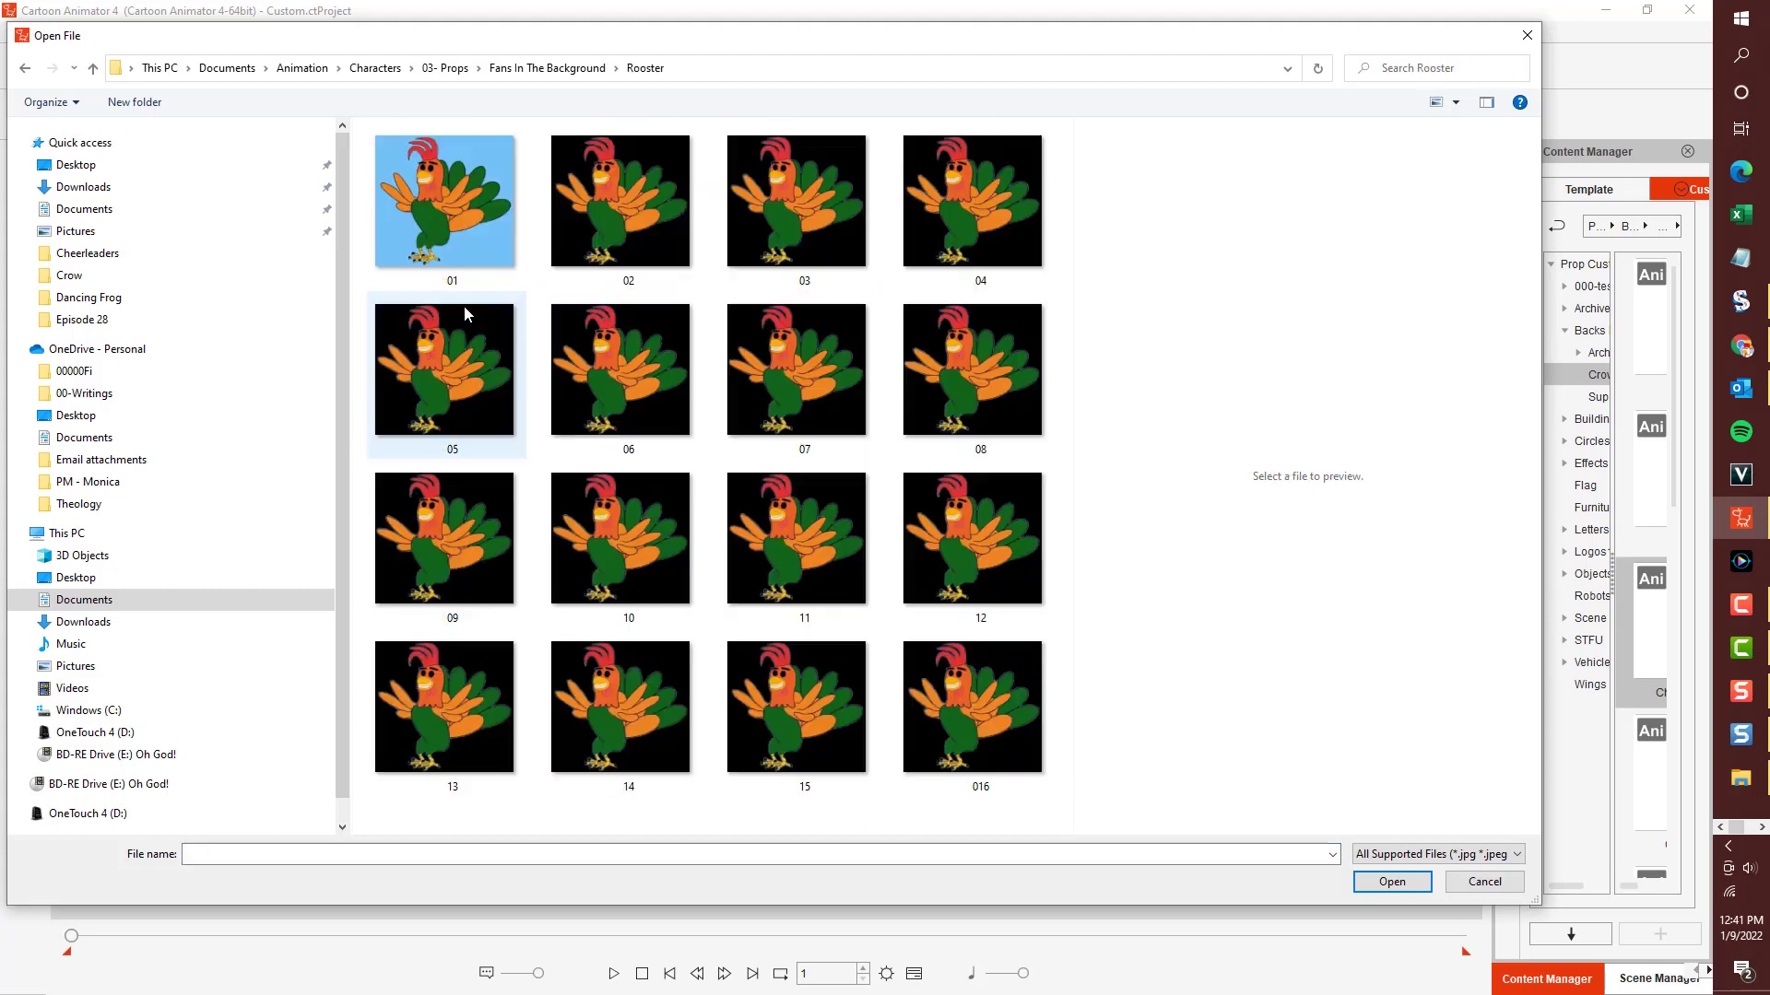
{"action": "left_click", "coordinate": [456, 240]}
{"action": "double_click", "coordinate": [457, 240]}
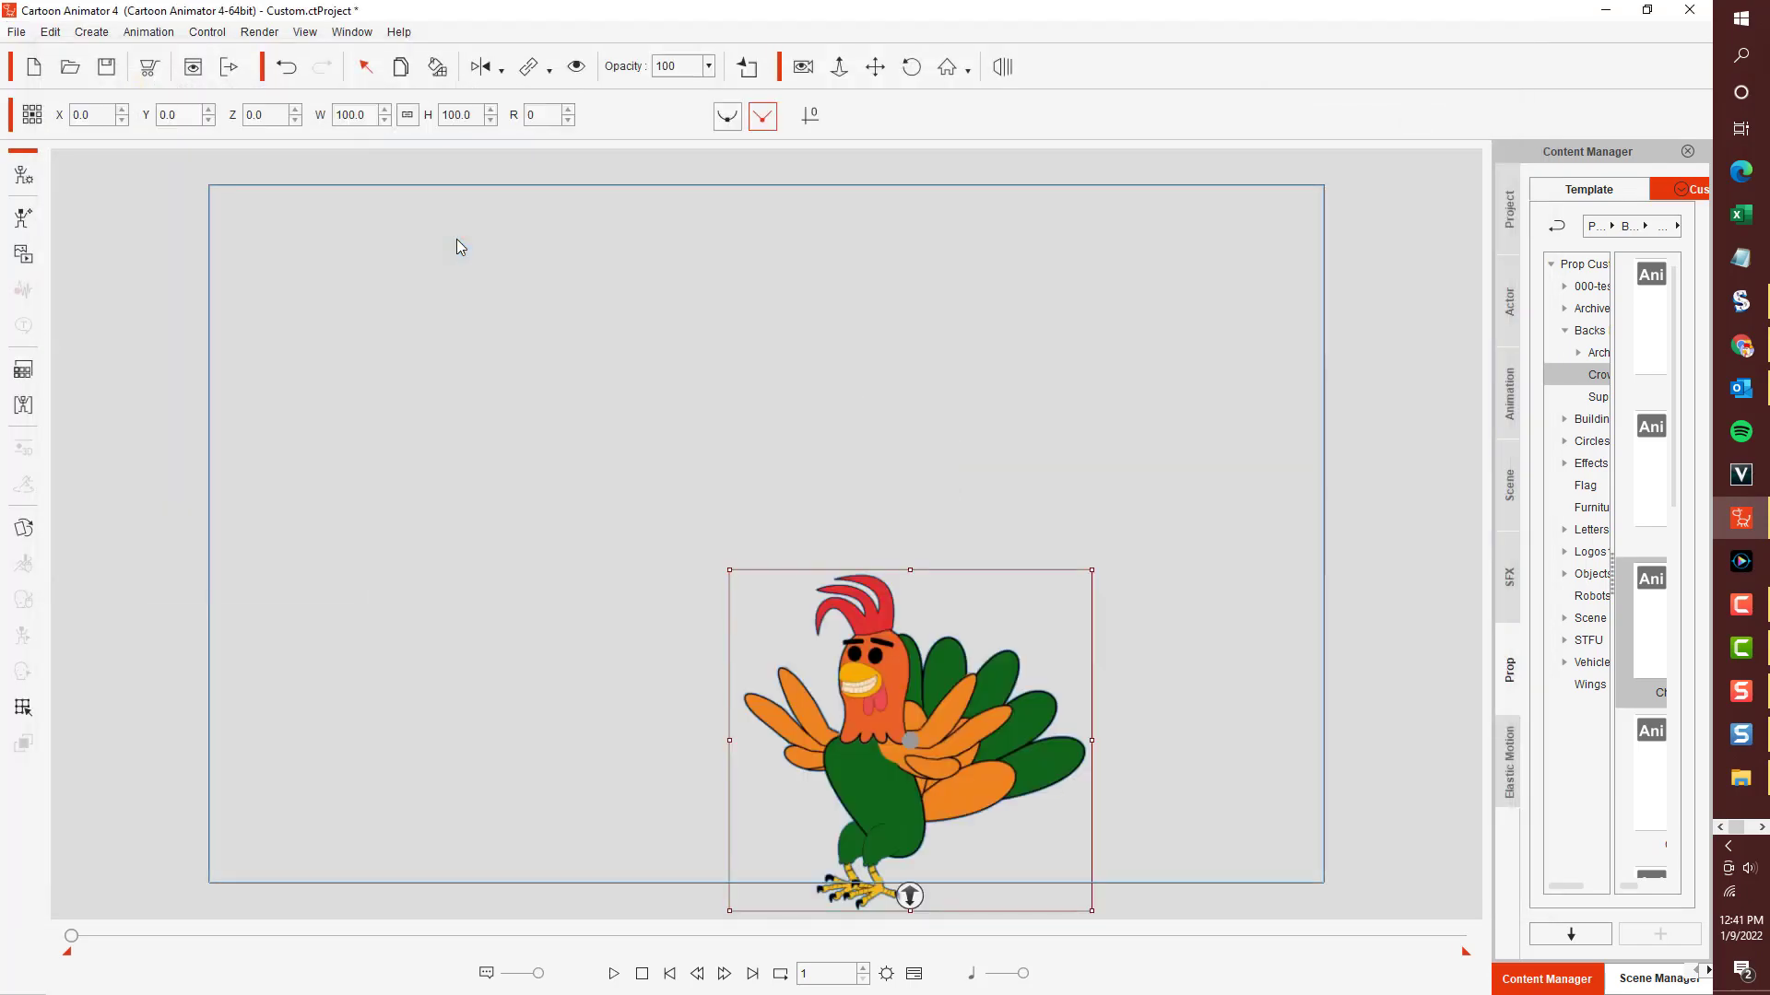
Import all the Rooster frame images as sprites in the Sprite Editor.
{"action": "double_click", "coordinate": [1005, 665]}
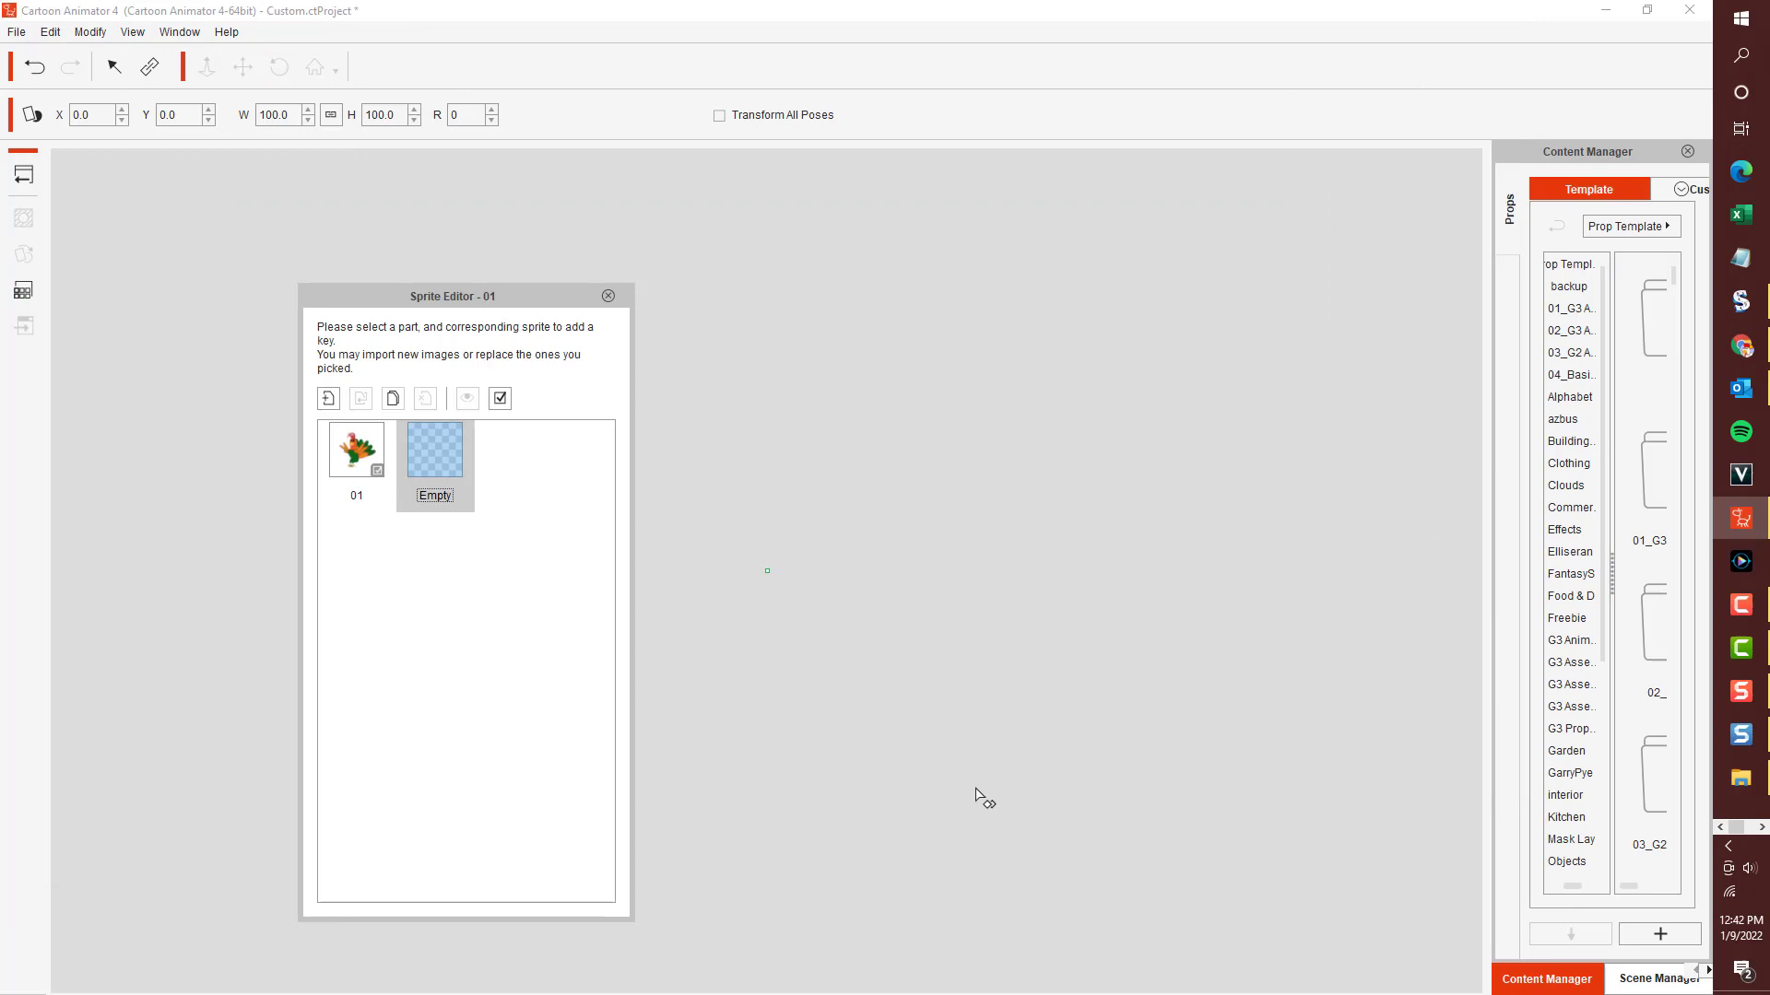
{"action": "left_click", "coordinate": [328, 398]}
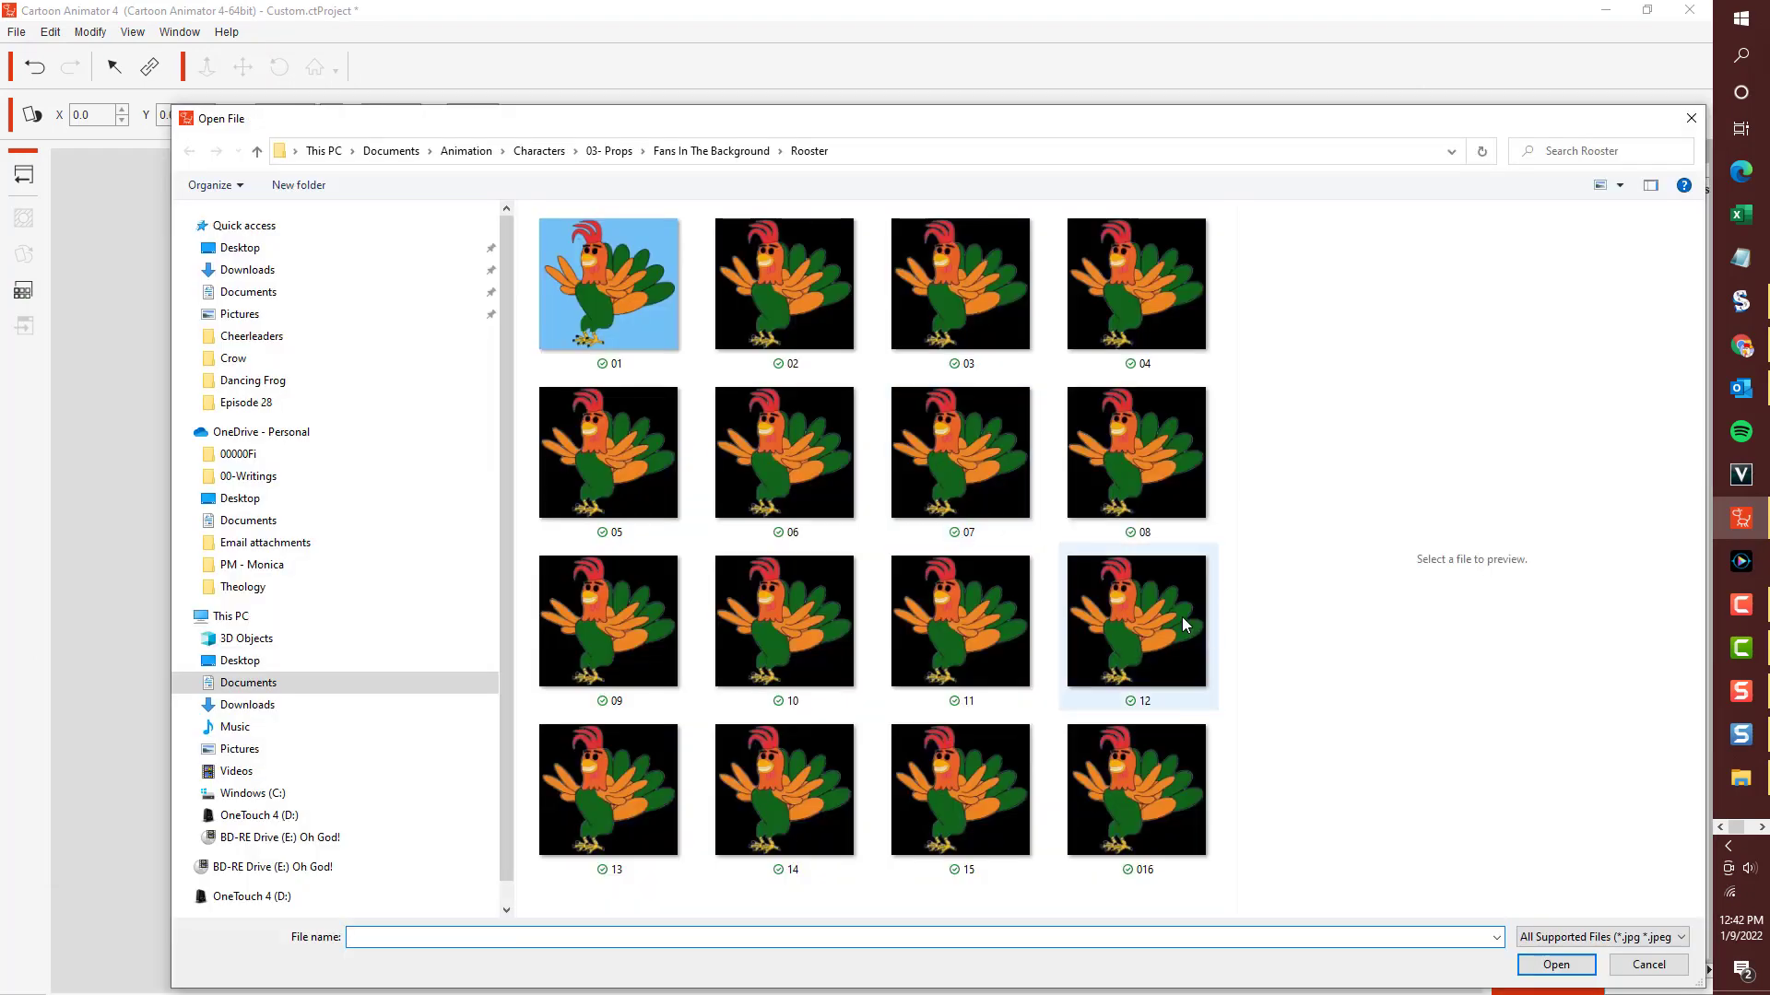
{"action": "left_click_drag", "start_coordinate": [1175, 885], "coordinate": [573, 298]}
{"action": "left_click", "coordinate": [1559, 960]}
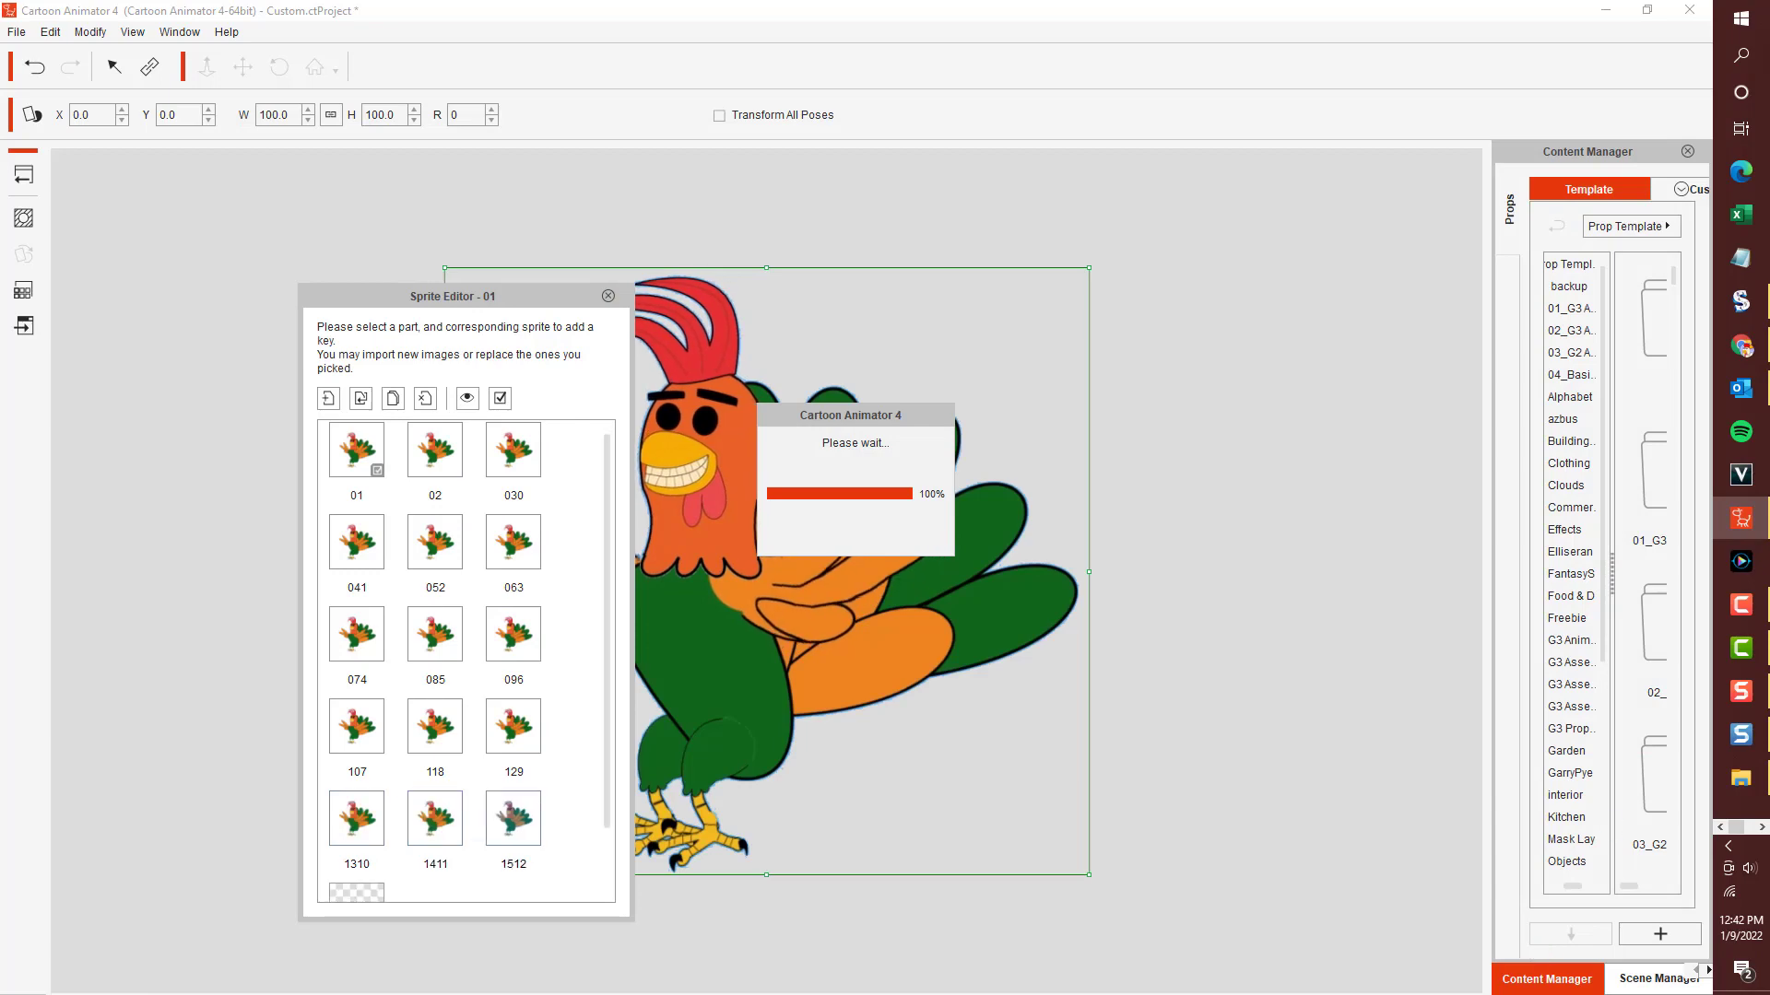
{"action": "left_click", "coordinate": [607, 296]}
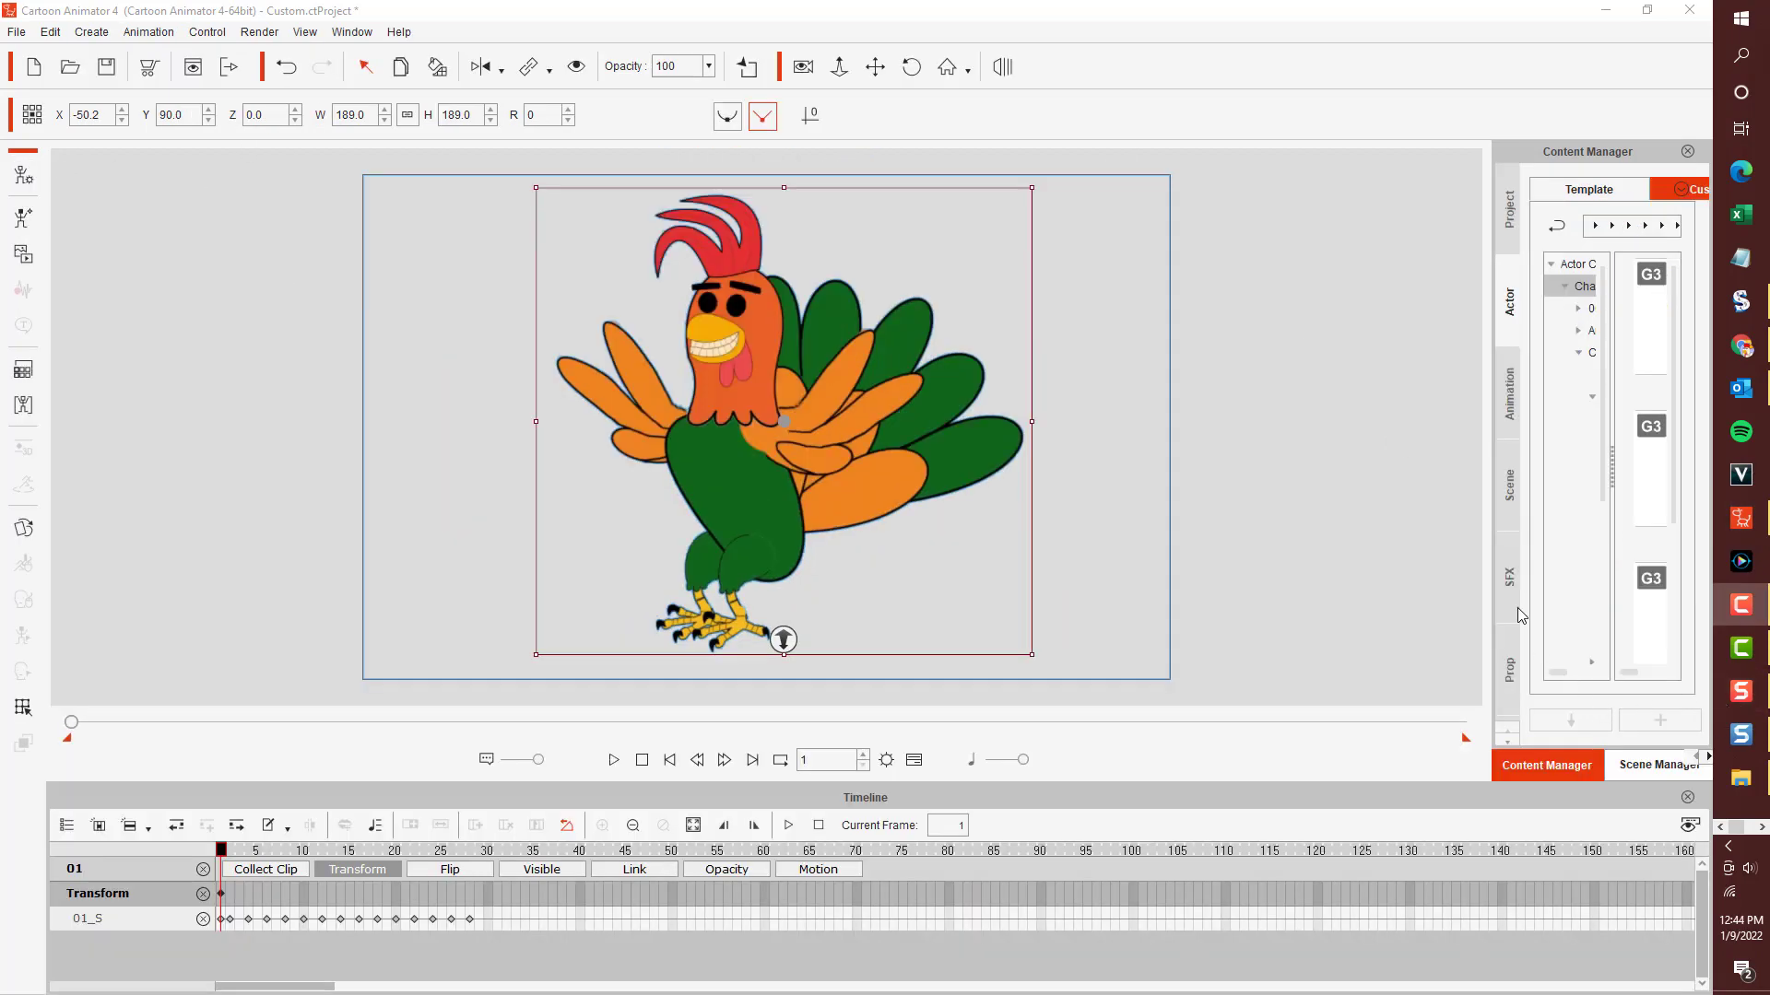
Add the 01_S sprite keys to the Action Menu as a looping motion and preview it.
{"action": "double_click", "coordinate": [224, 925]}
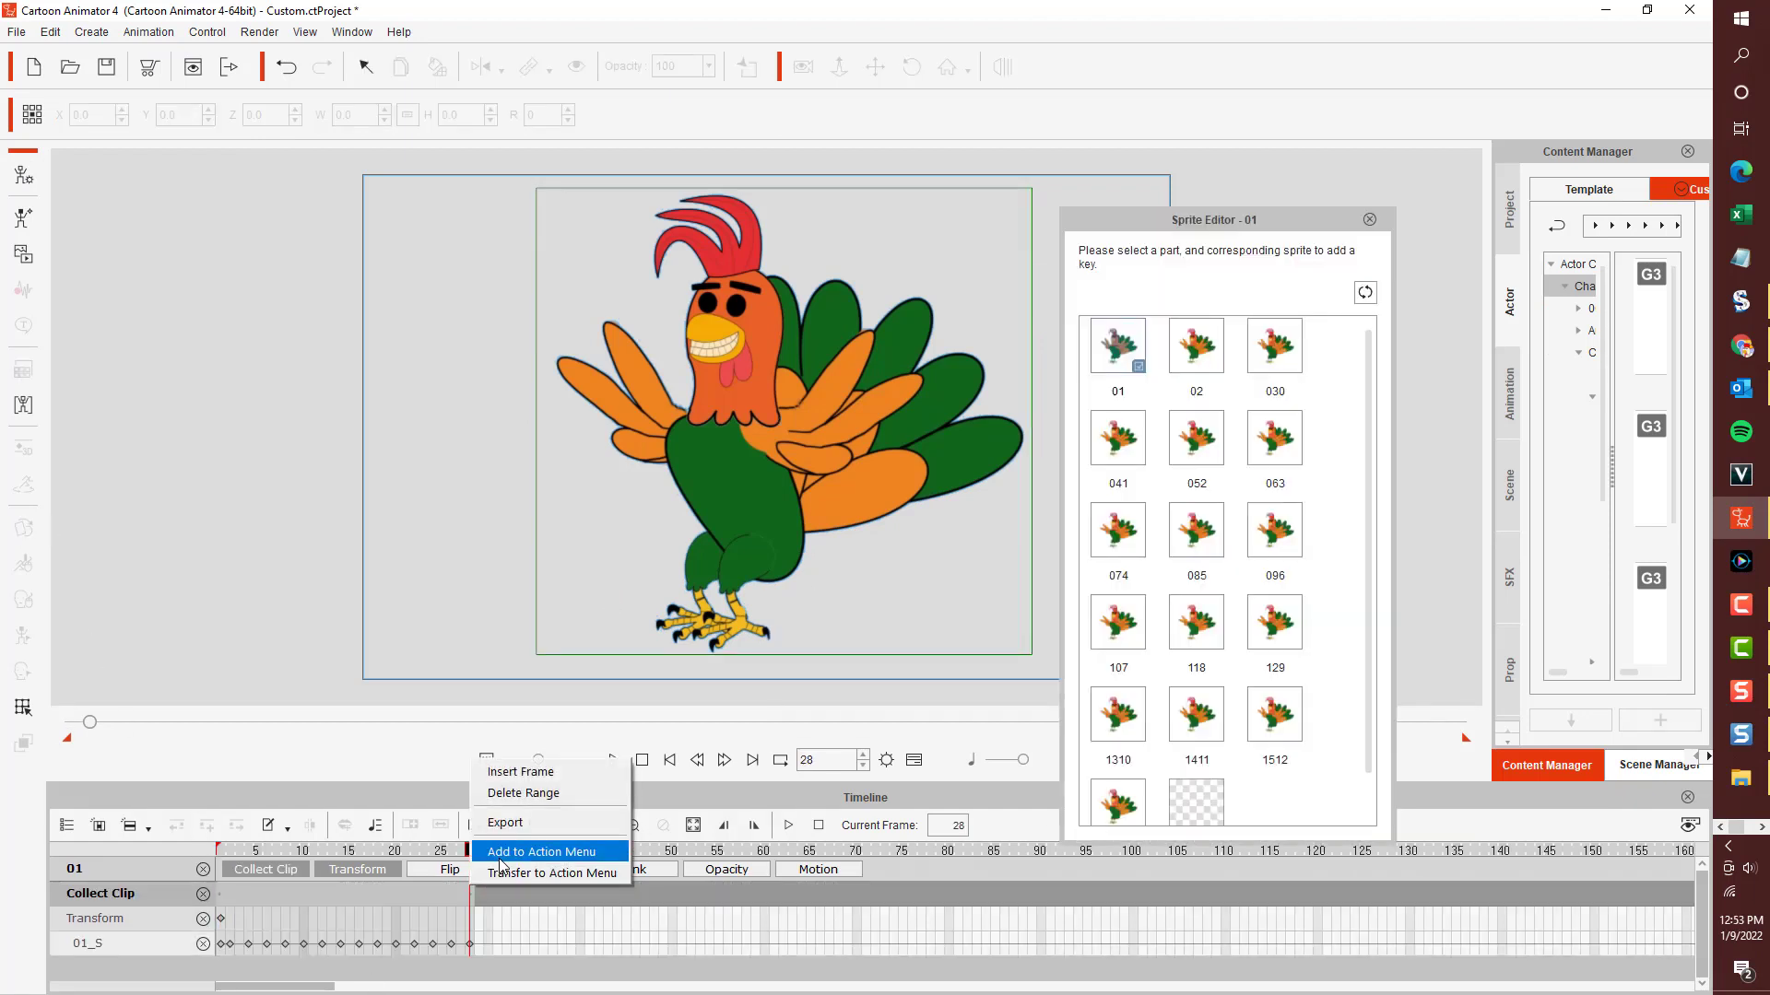
{"action": "left_click", "coordinate": [500, 854]}
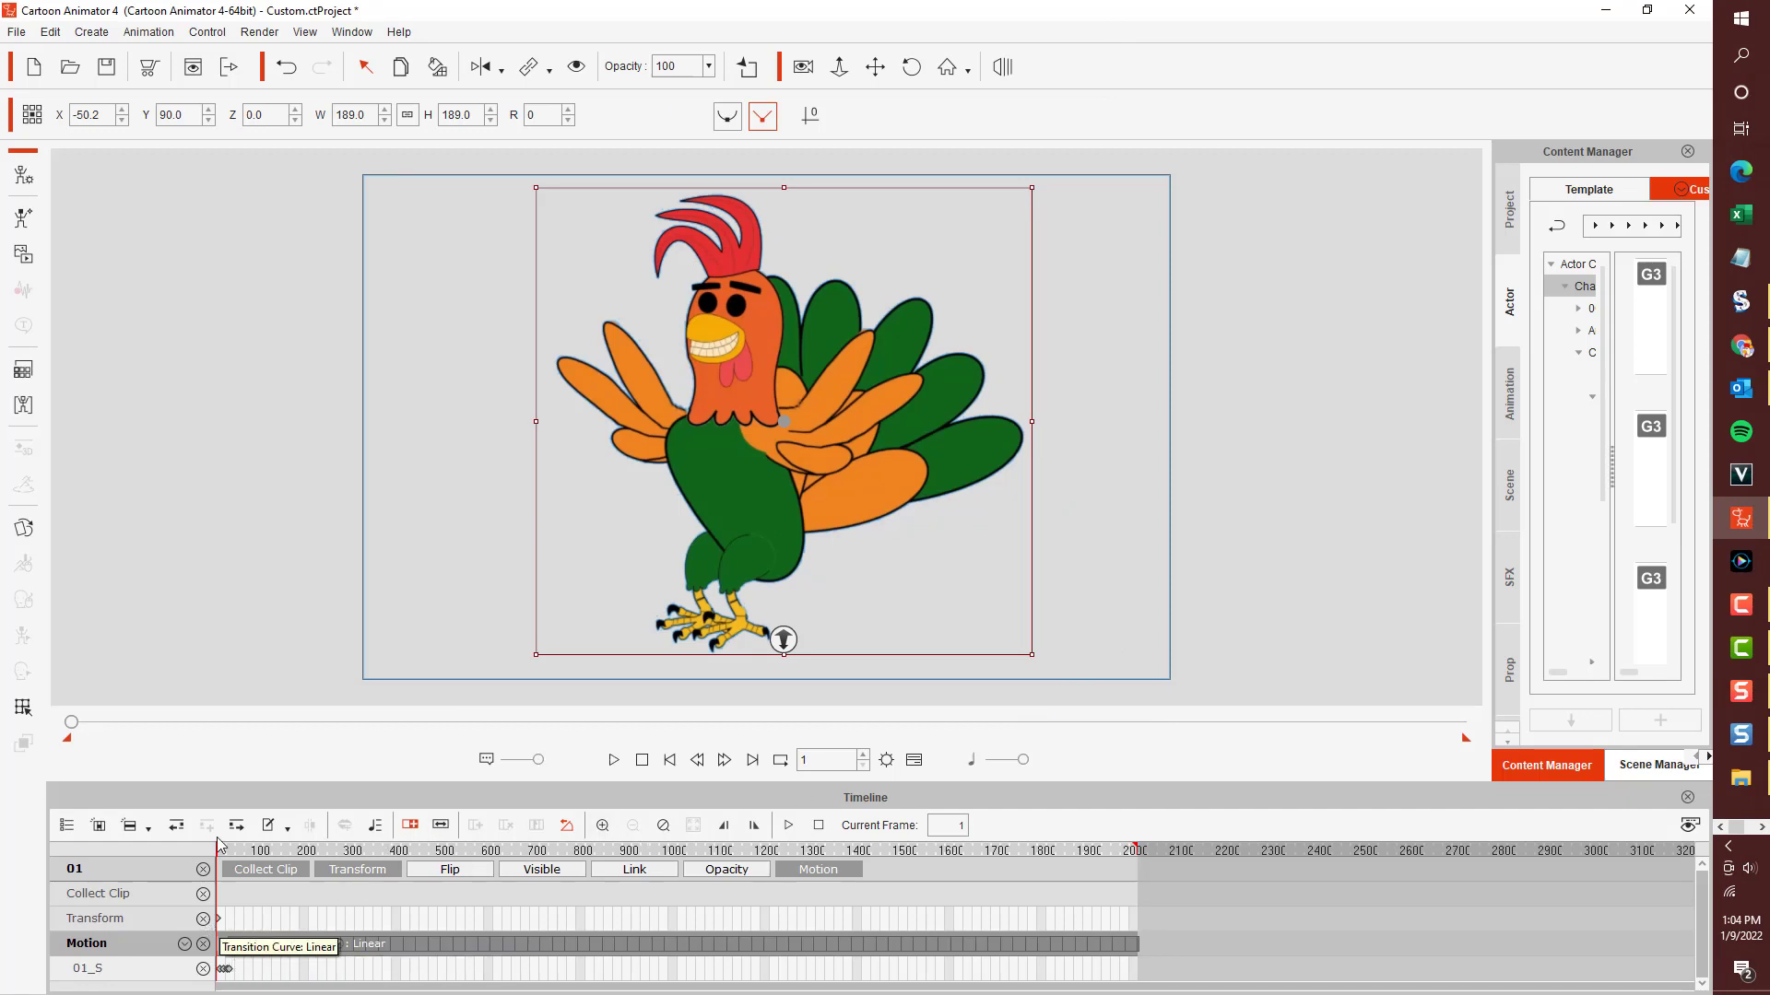
{"action": "key", "text": "alt+3"}
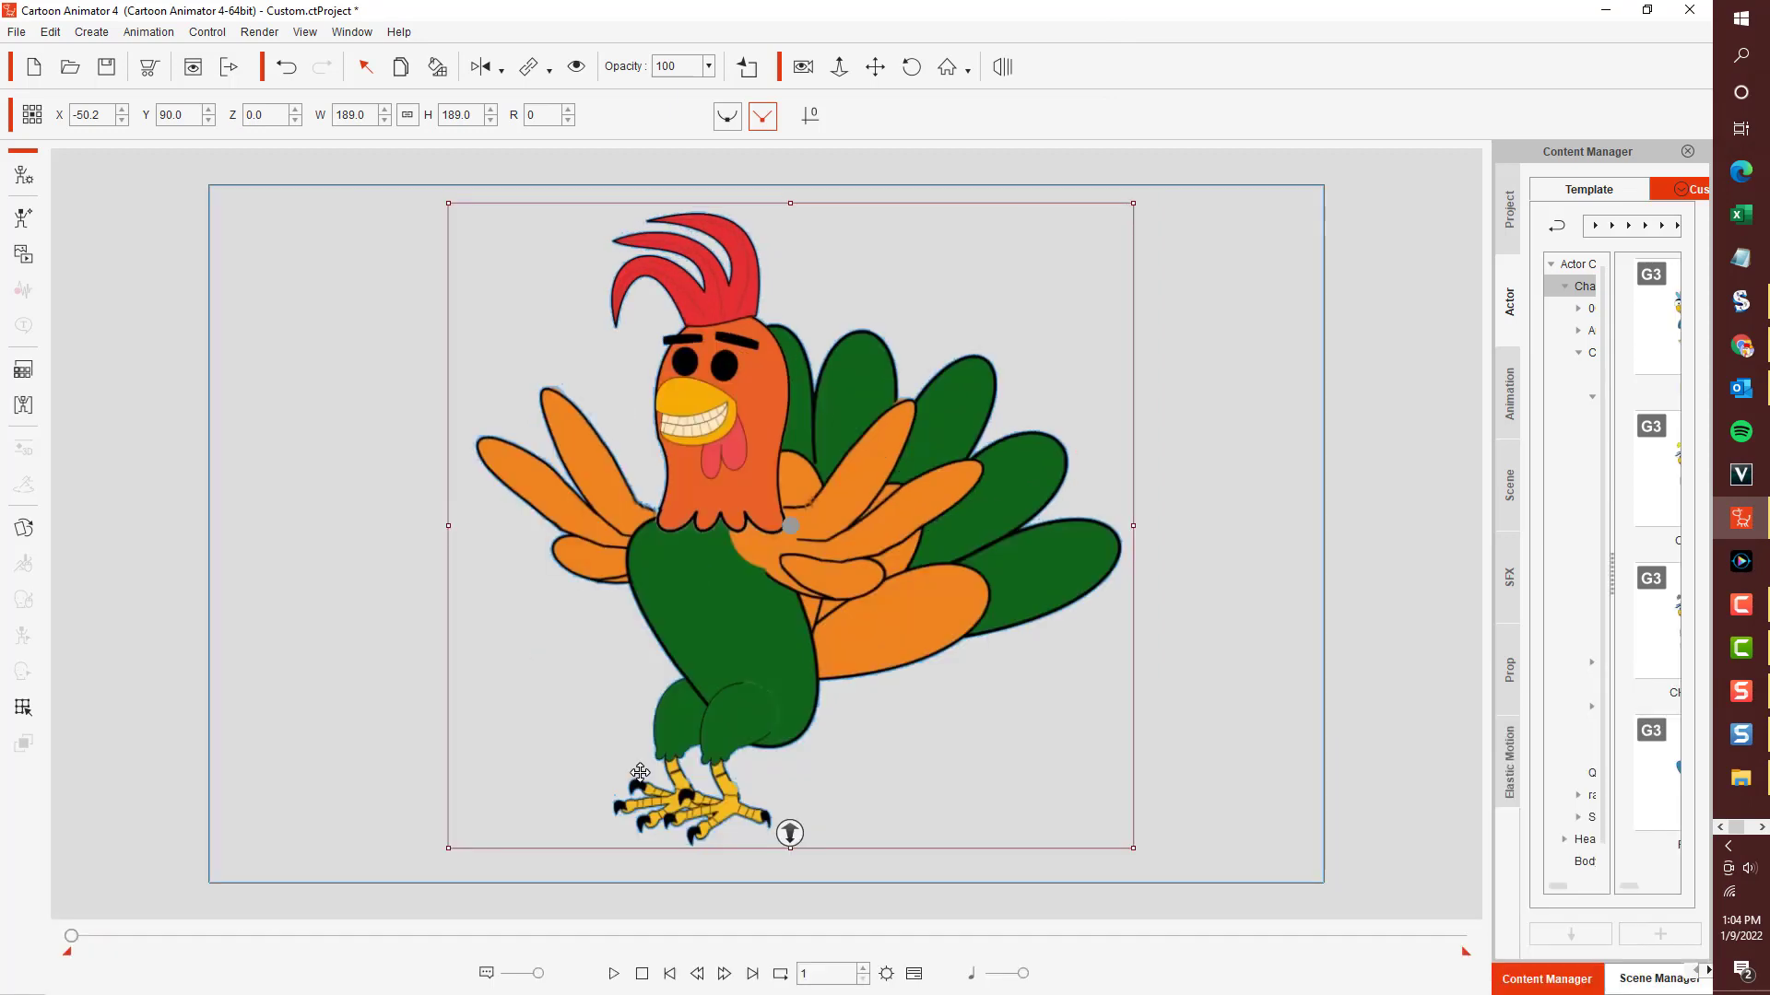
{"action": "left_click", "coordinate": [614, 975]}
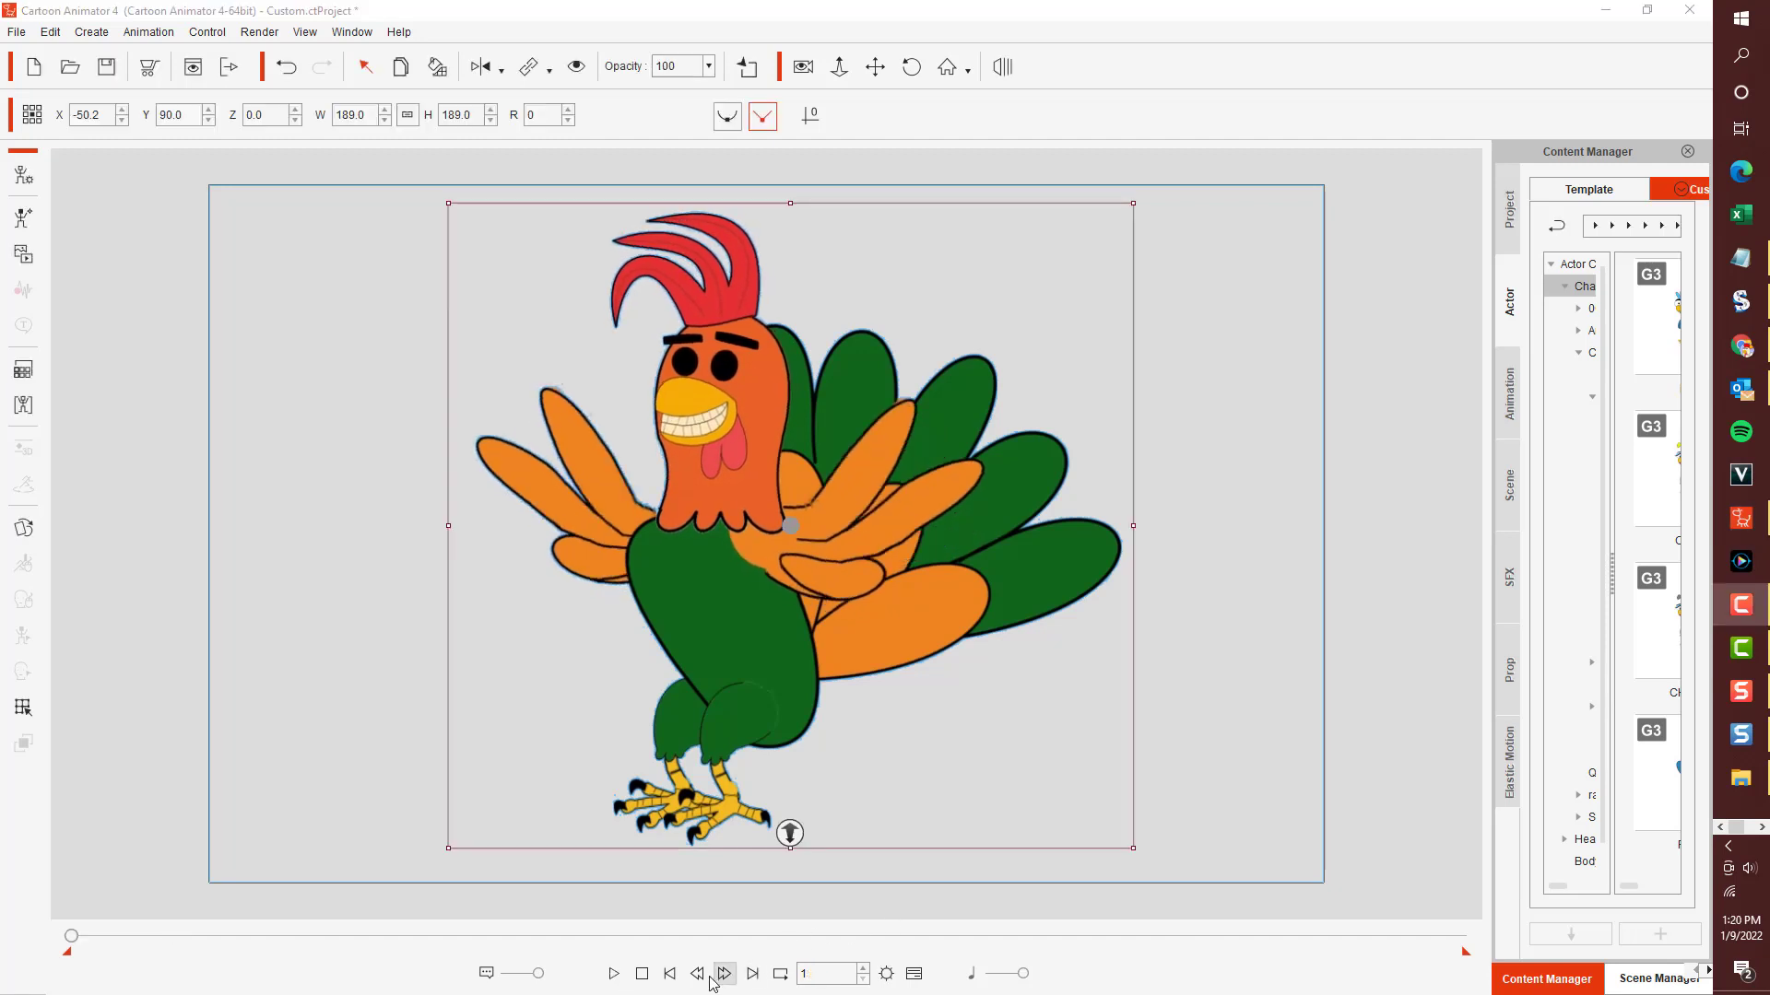
{"action": "left_click", "coordinate": [615, 975]}
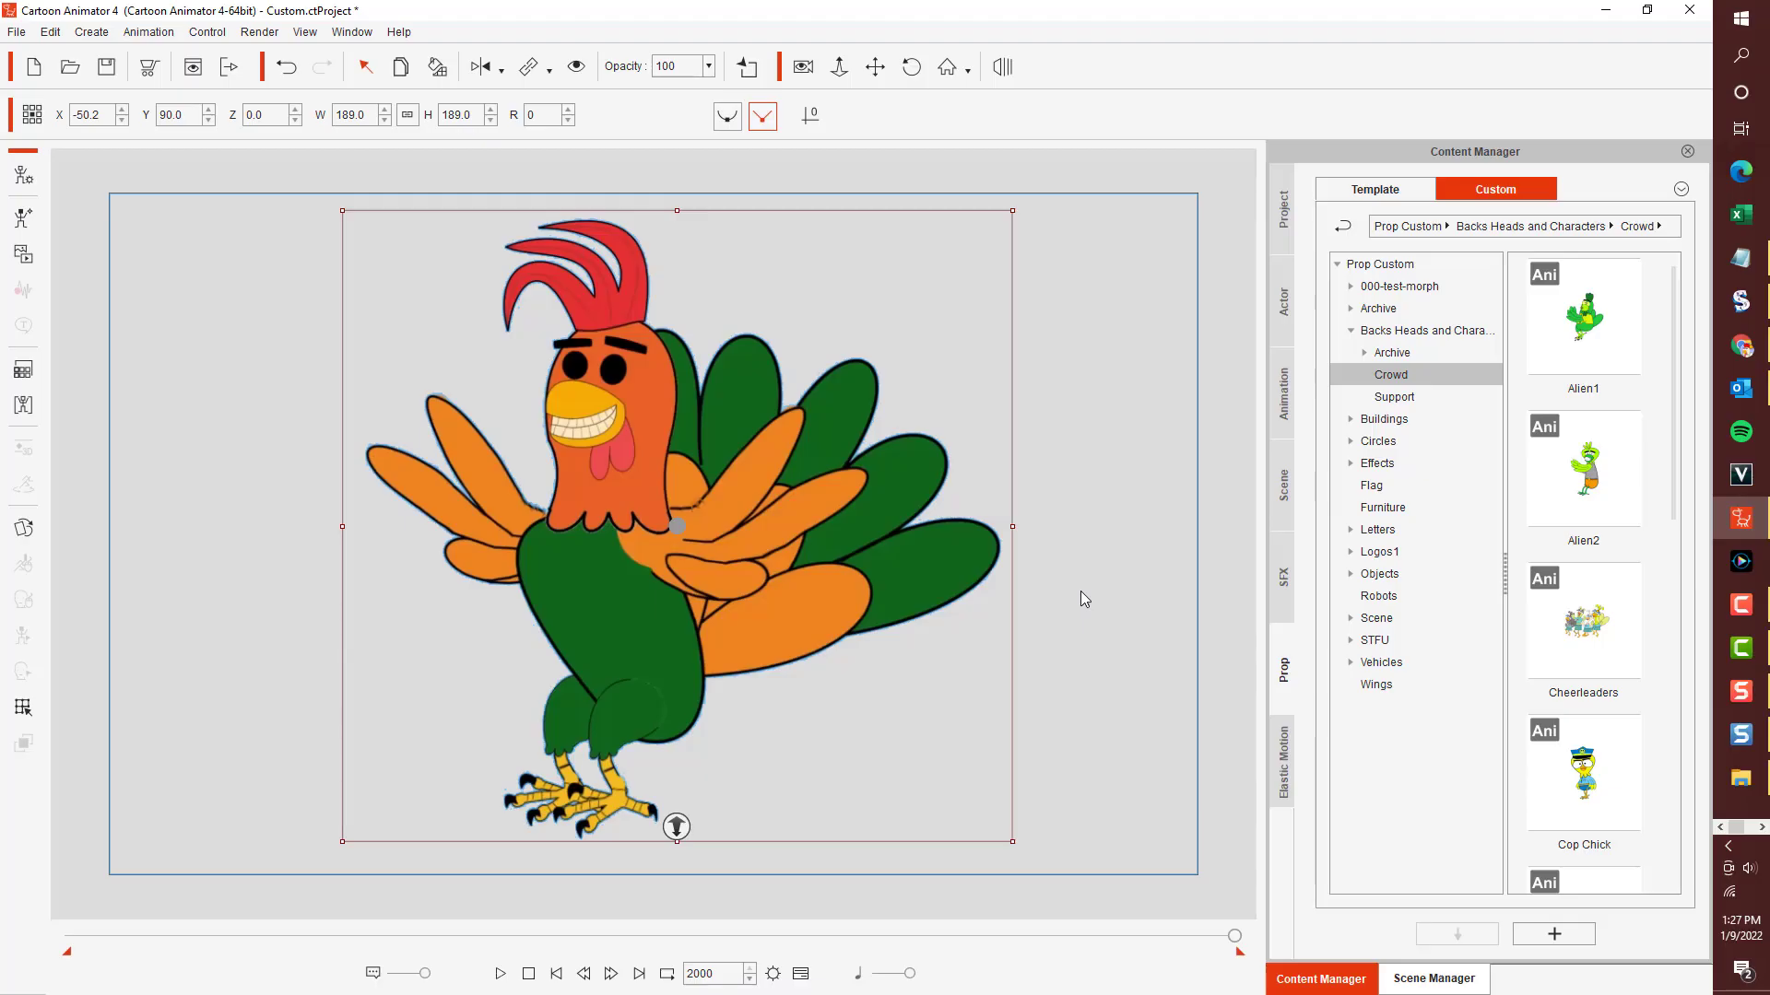
Replay the rooster sprite animation from the start.
{"action": "left_click", "coordinate": [501, 973]}
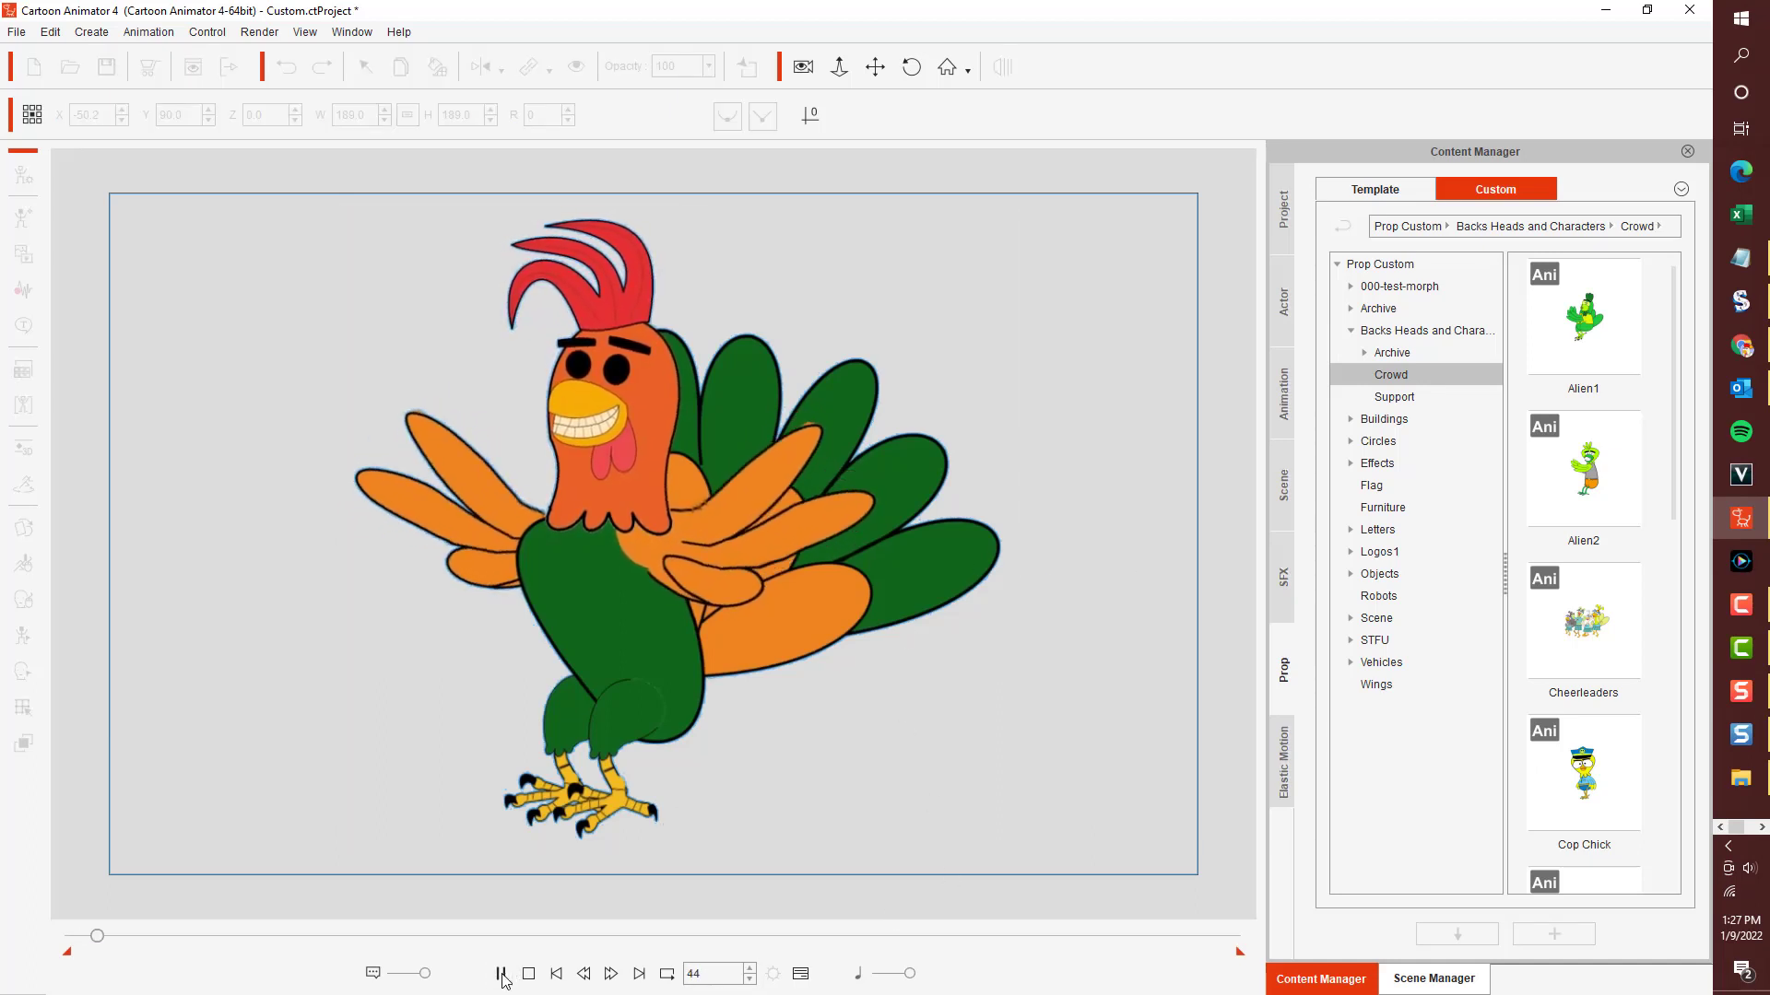